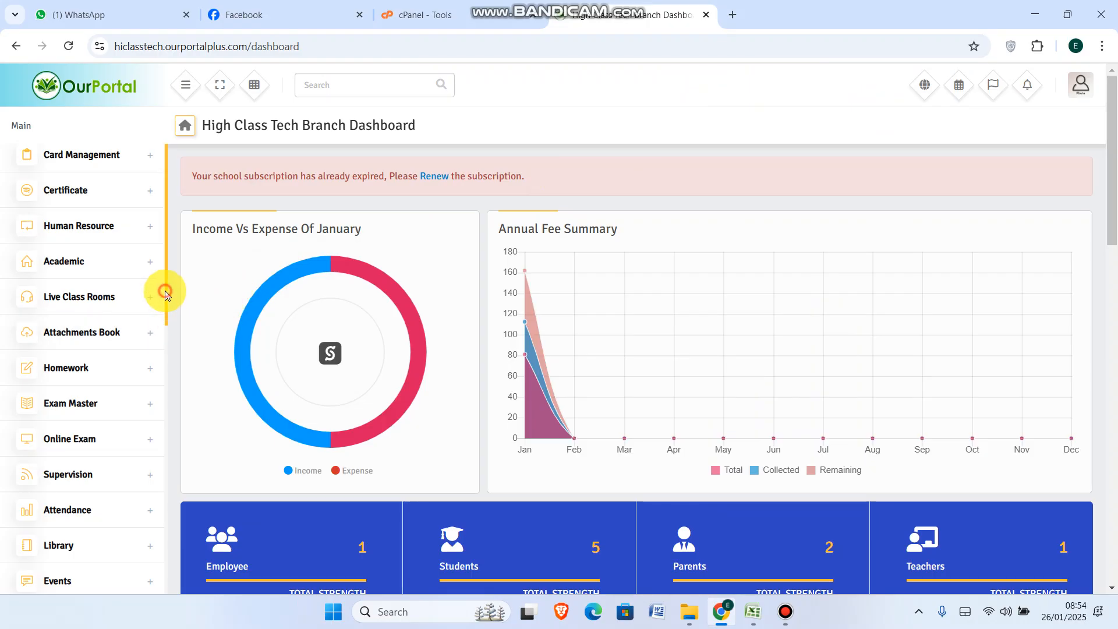
# - Open the Question Group page of the Online Exam module to view the existing groups
pyautogui.scroll(5, 165, 321)
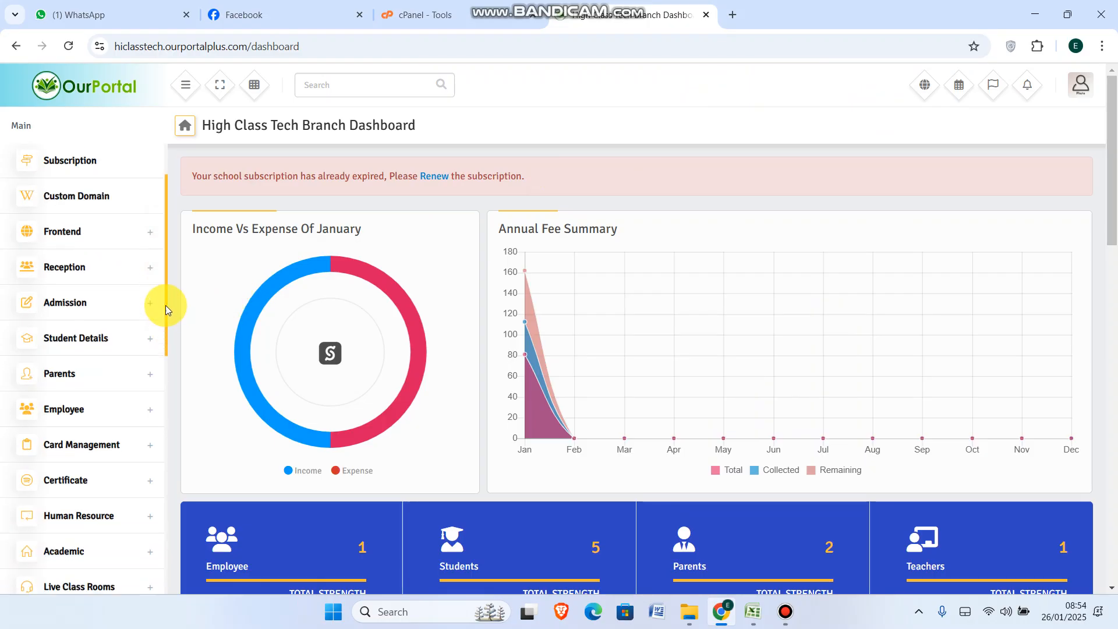
pyautogui.scroll(-1, 165, 307)
pyautogui.scroll(-3, 165, 314)
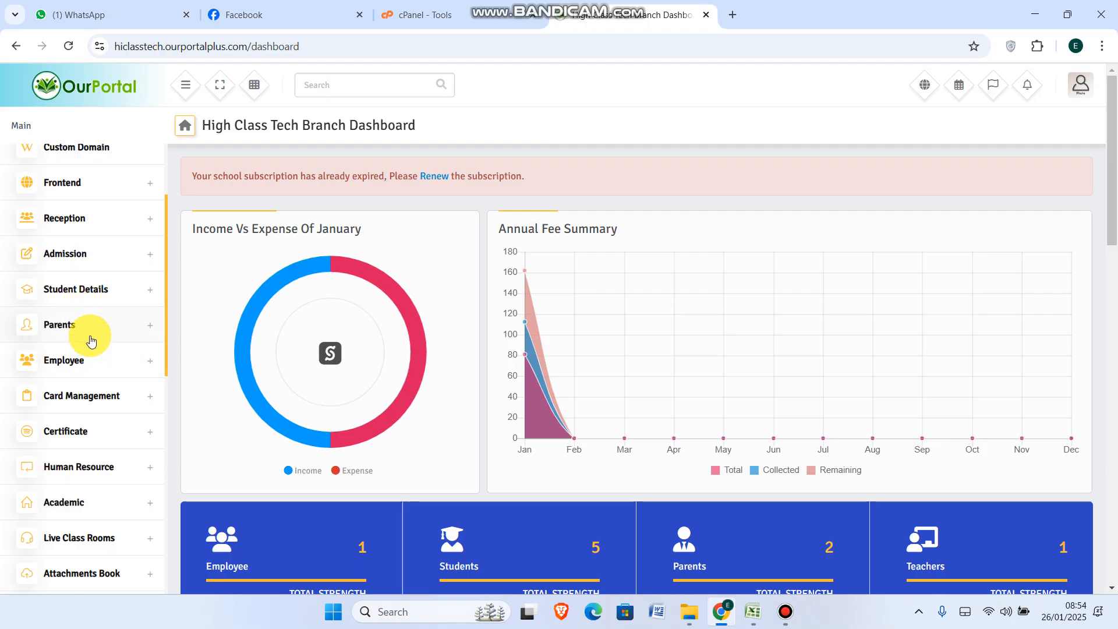
pyautogui.scroll(10, 90, 334)
pyautogui.scroll(-6, 102, 307)
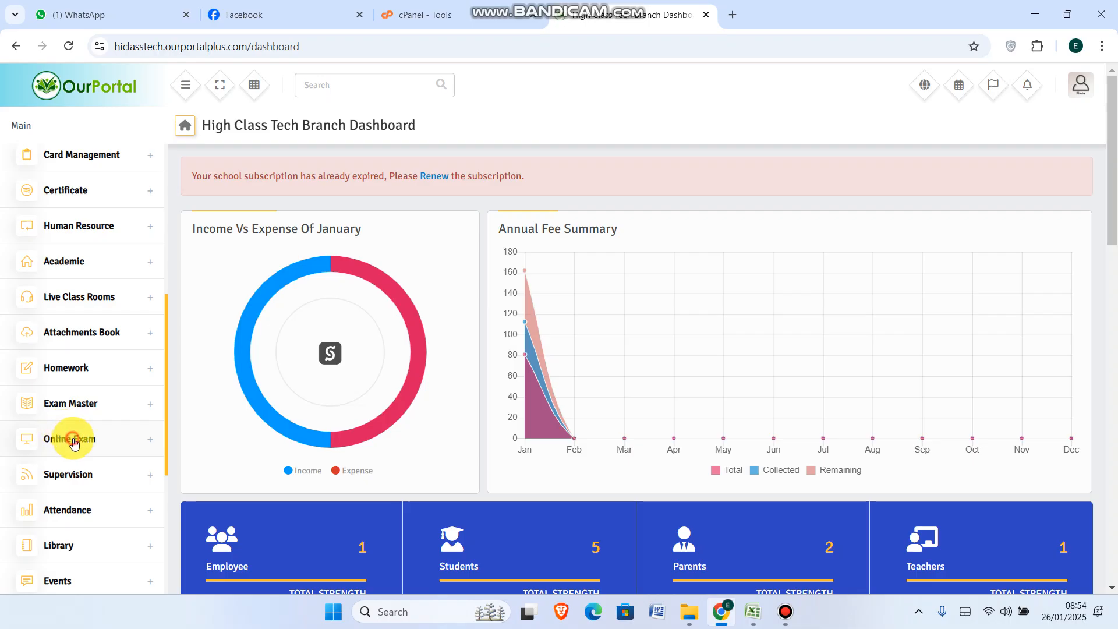
pyautogui.click(69, 438)
pyautogui.scroll(-2, 121, 393)
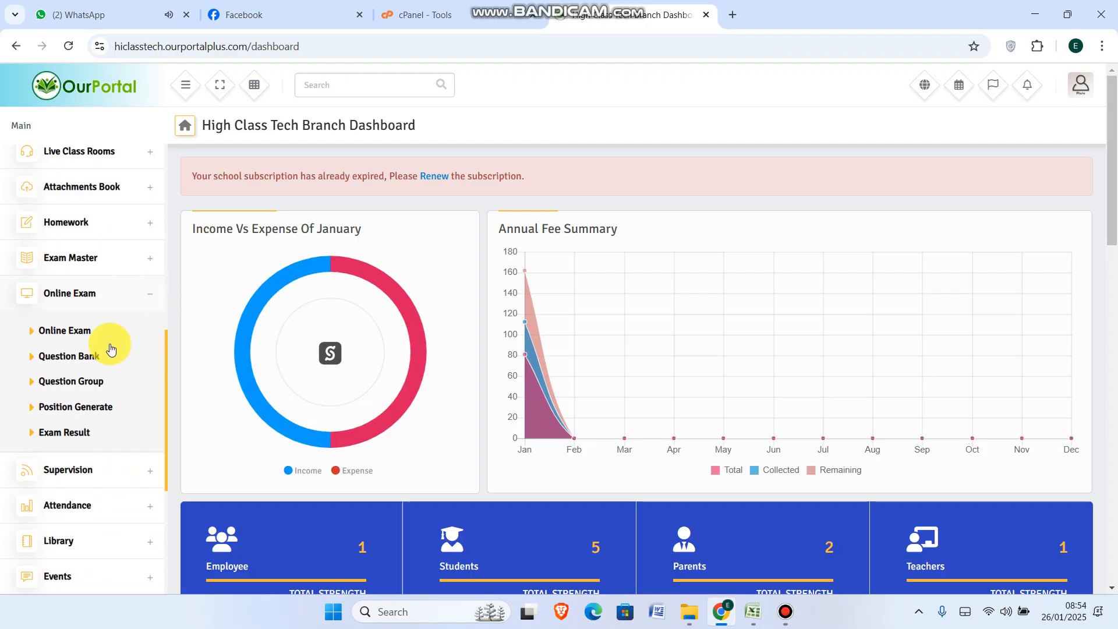
pyautogui.click(68, 381)
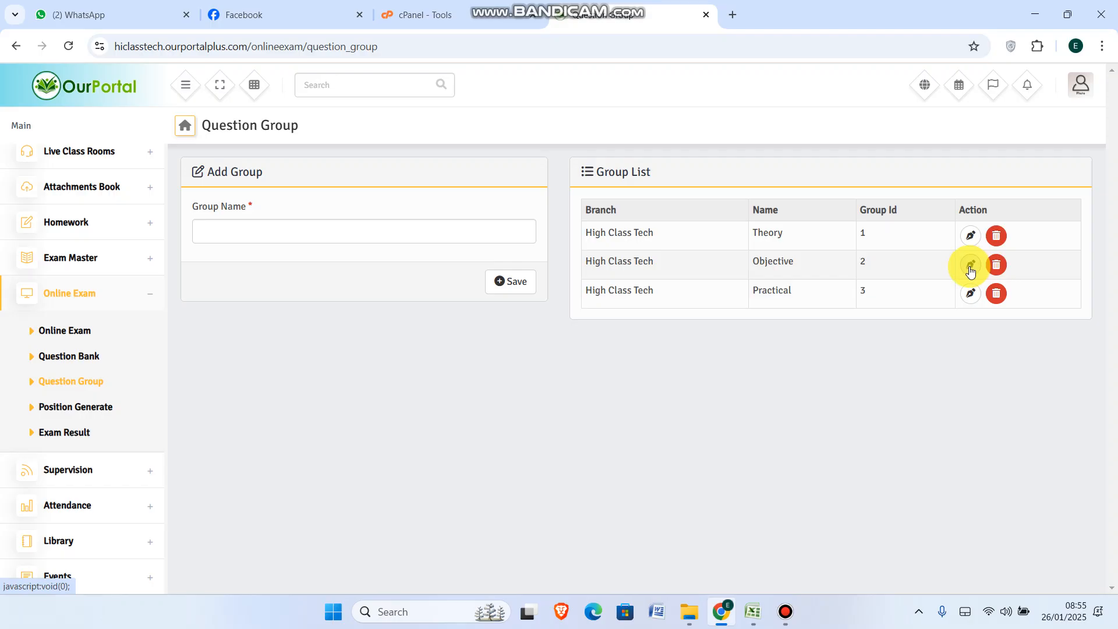
# - Start adding a question in the Question Bank for class Basic 1, Basic Section, subject ICT
pyautogui.click(64, 356)
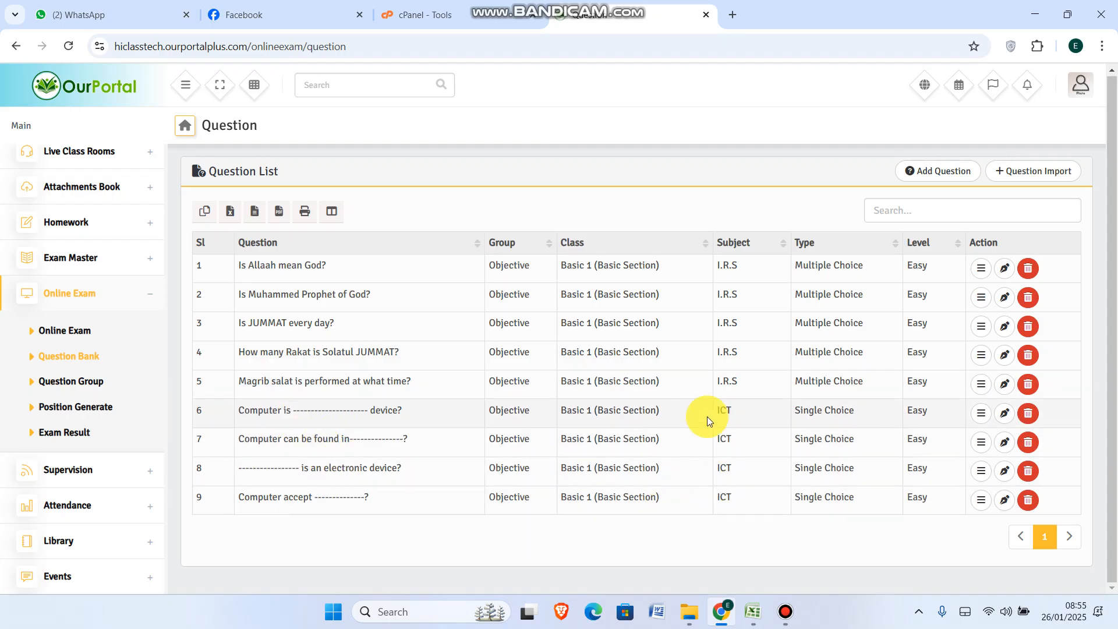
pyautogui.click(932, 178)
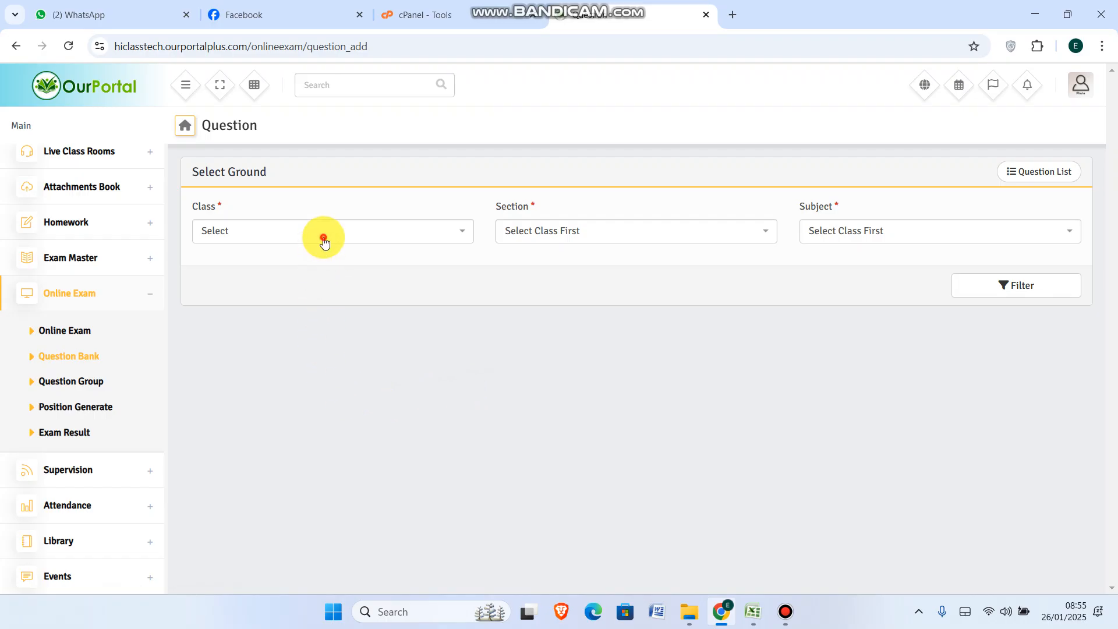
pyautogui.click(324, 241)
pyautogui.click(282, 279)
pyautogui.click(508, 236)
pyautogui.click(536, 281)
pyautogui.click(821, 231)
pyautogui.scroll(-1, 904, 340)
pyautogui.scroll(-1, 873, 361)
pyautogui.click(841, 375)
pyautogui.click(1002, 290)
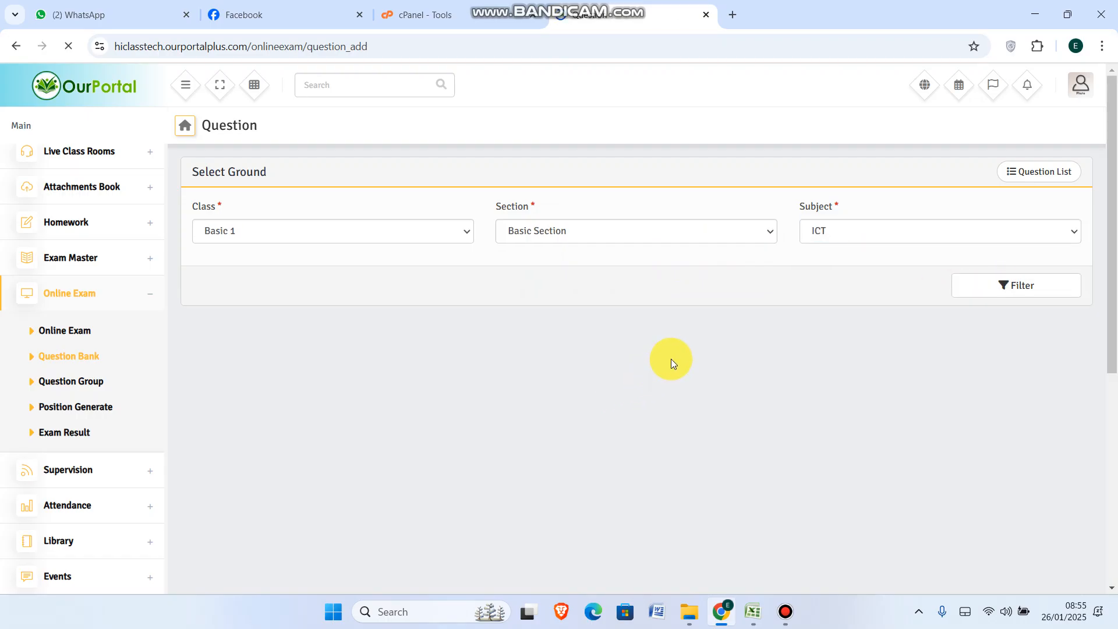
# - Examine the single-choice question form from the question level down to the answer options
pyautogui.scroll(-1, 715, 323)
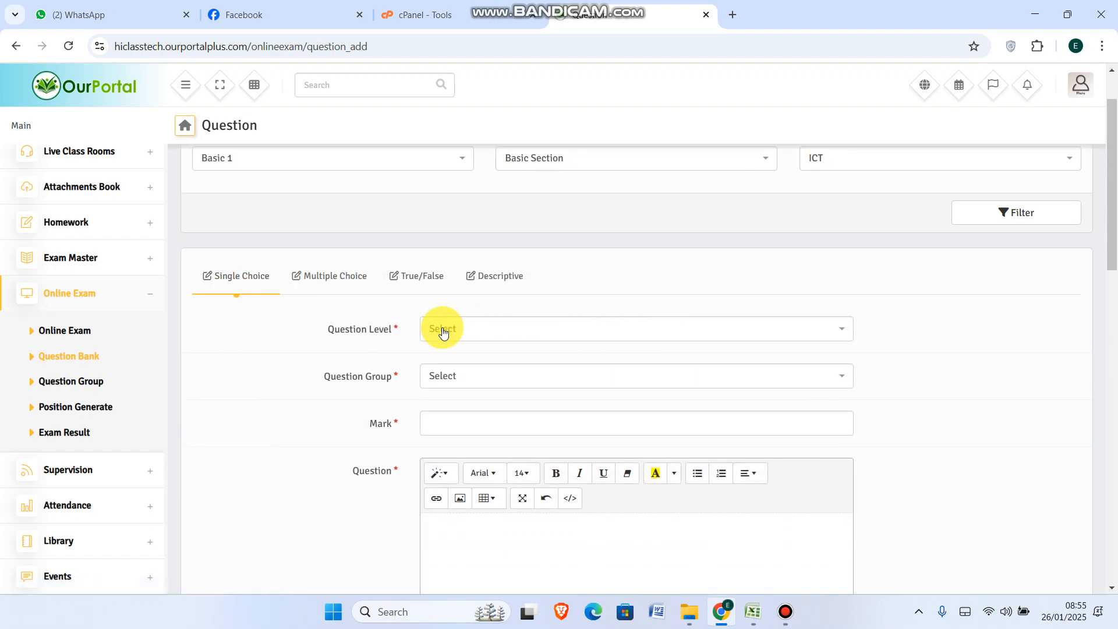
pyautogui.scroll(-3, 917, 355)
pyautogui.scroll(-10, 916, 362)
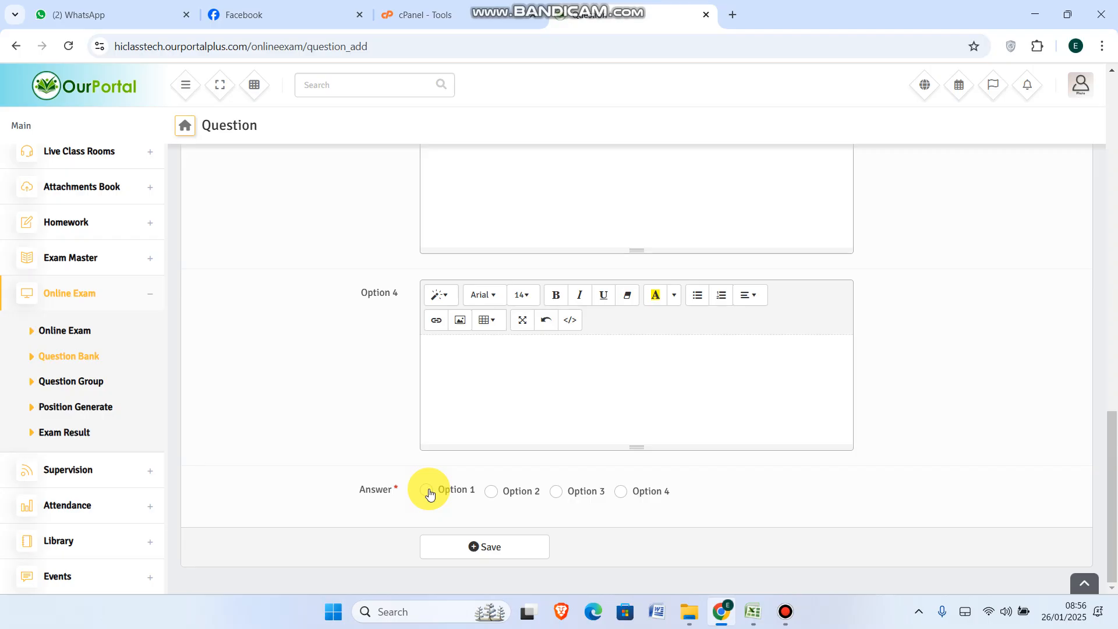
pyautogui.scroll(10, 693, 360)
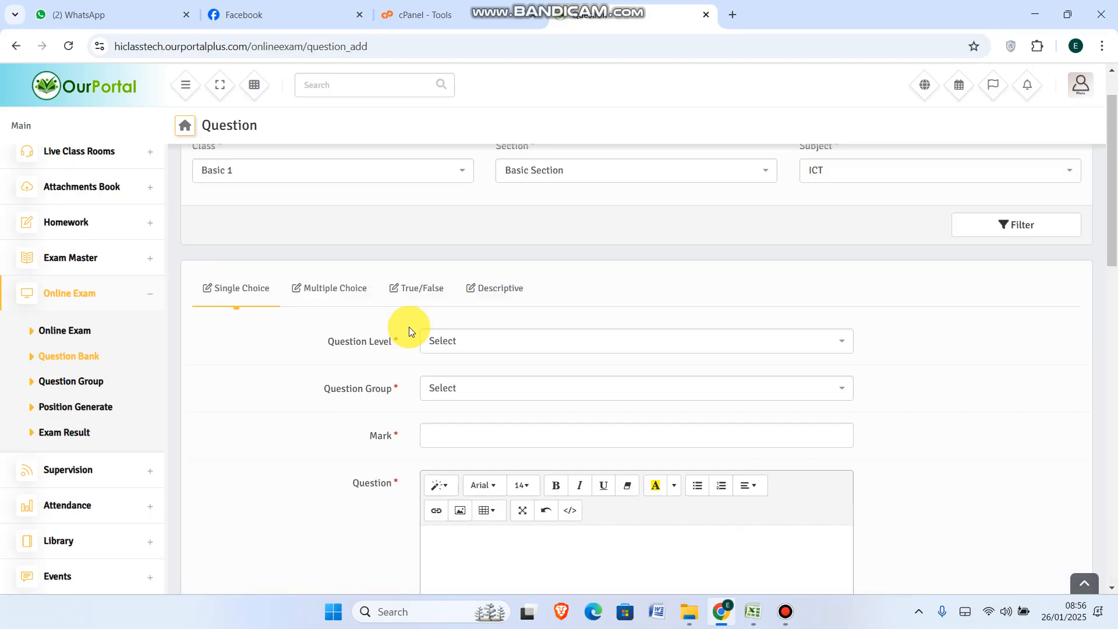
# - Review the multiple-choice question form and try selecting Option 1 and Option 2 as answers, clearing Option 2 again
pyautogui.scroll(2, 434, 331)
pyautogui.click(326, 351)
pyautogui.scroll(-2, 579, 378)
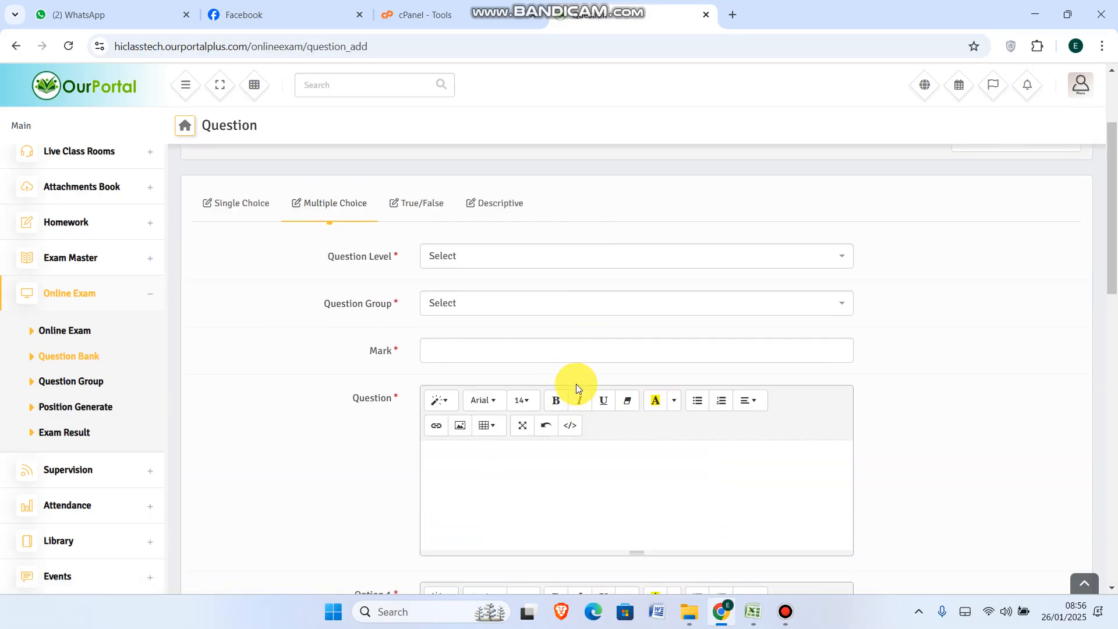
pyautogui.scroll(-5, 576, 390)
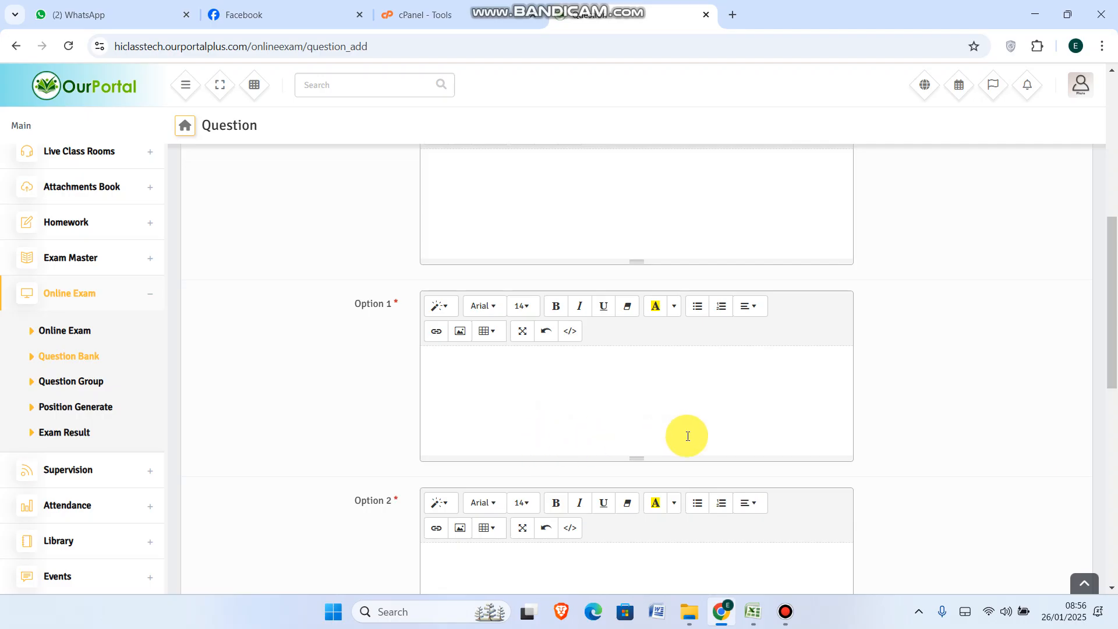
pyautogui.scroll(-5, 686, 435)
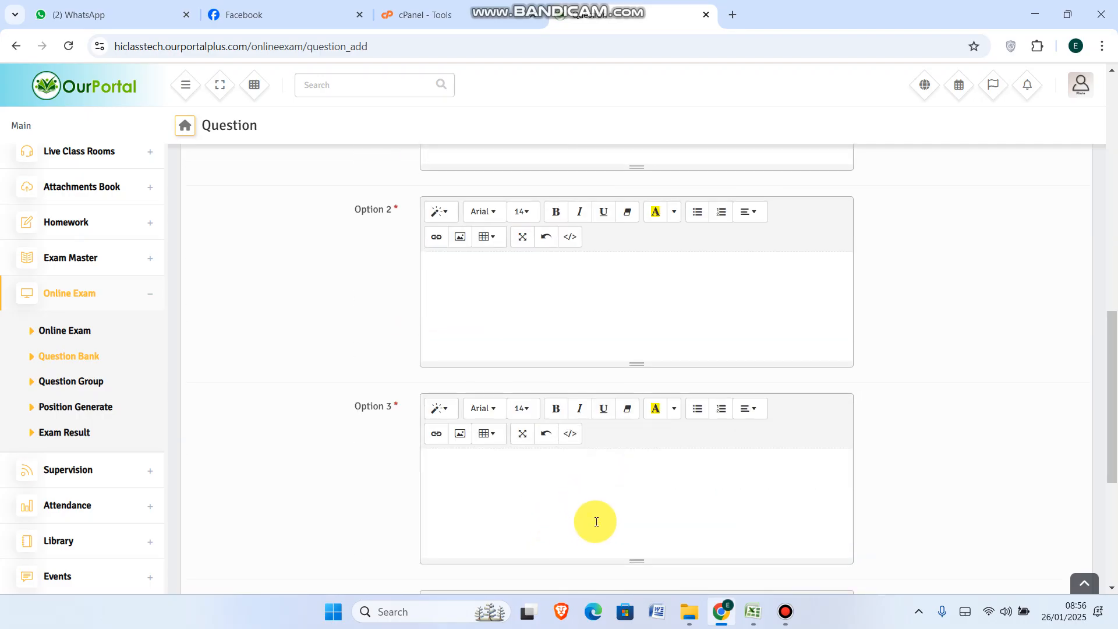
pyautogui.scroll(-5, 597, 516)
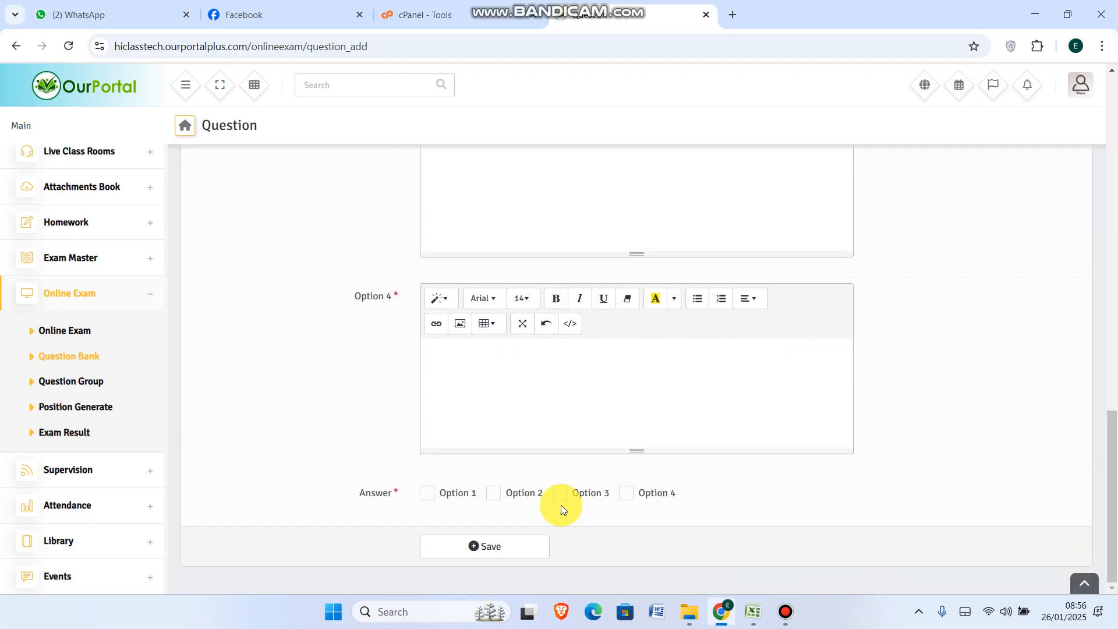
pyautogui.click(425, 492)
pyautogui.click(499, 494)
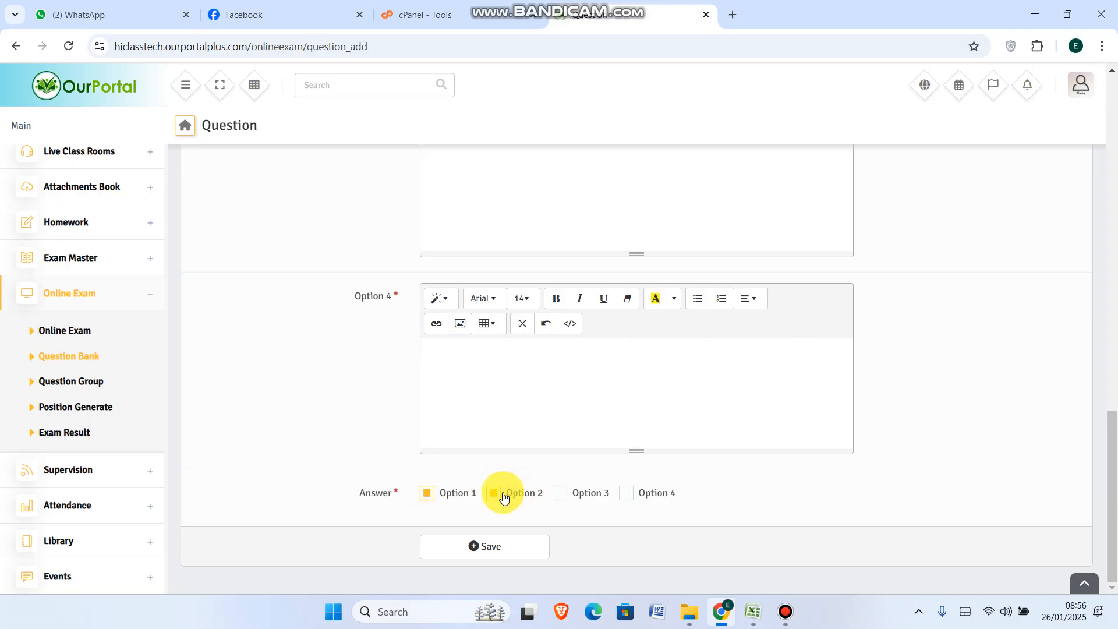
pyautogui.click(495, 493)
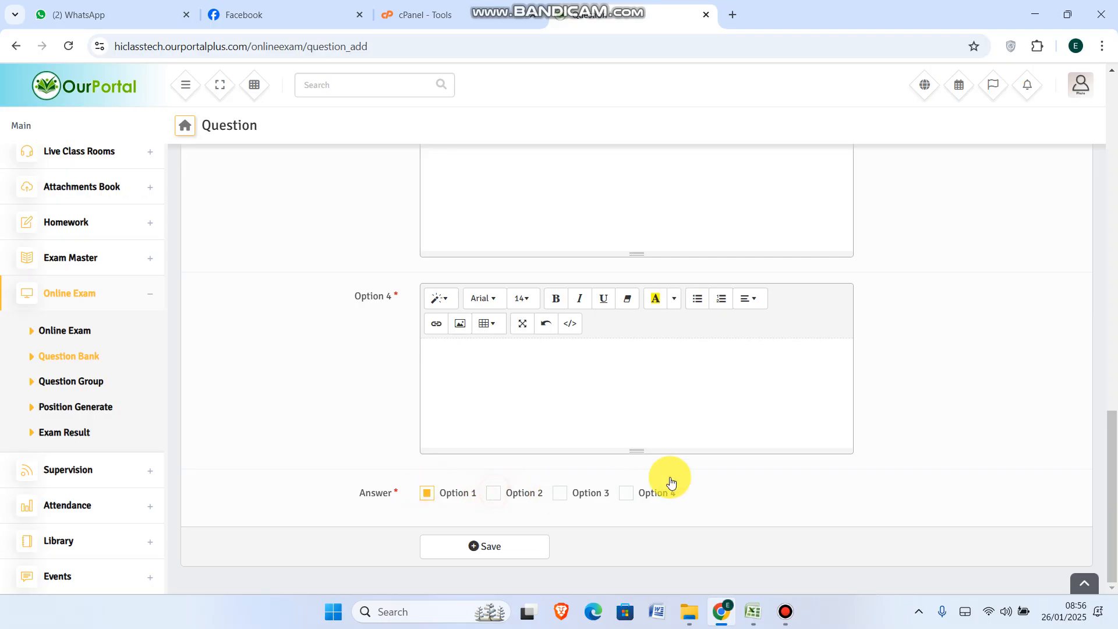
# - Review the True/False question form and the choices offered for its answer
pyautogui.scroll(10, 732, 460)
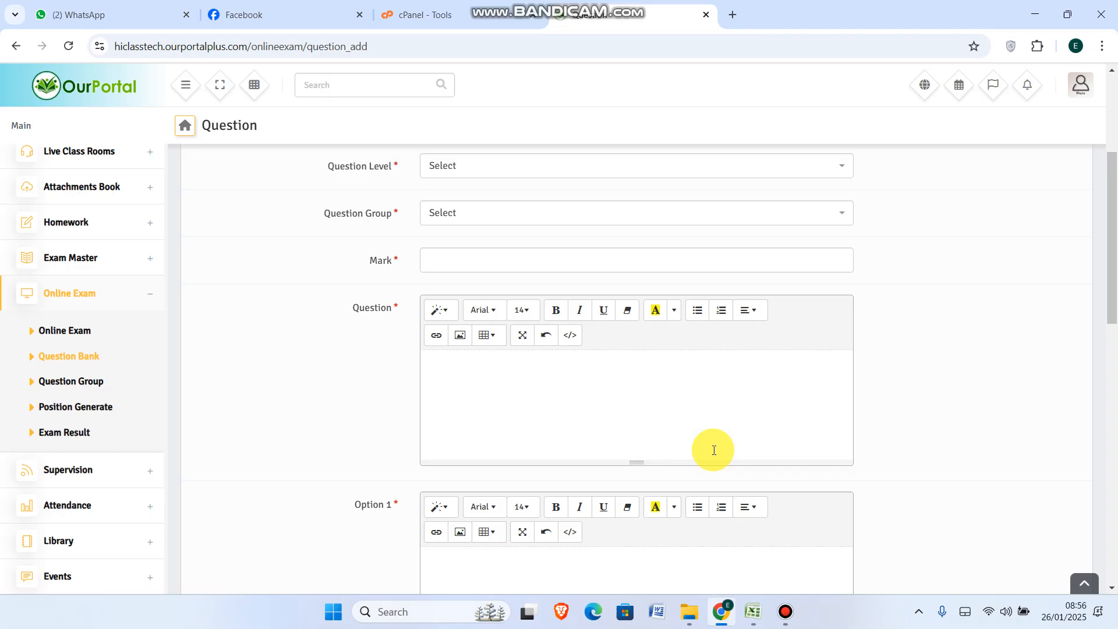
pyautogui.scroll(5, 713, 450)
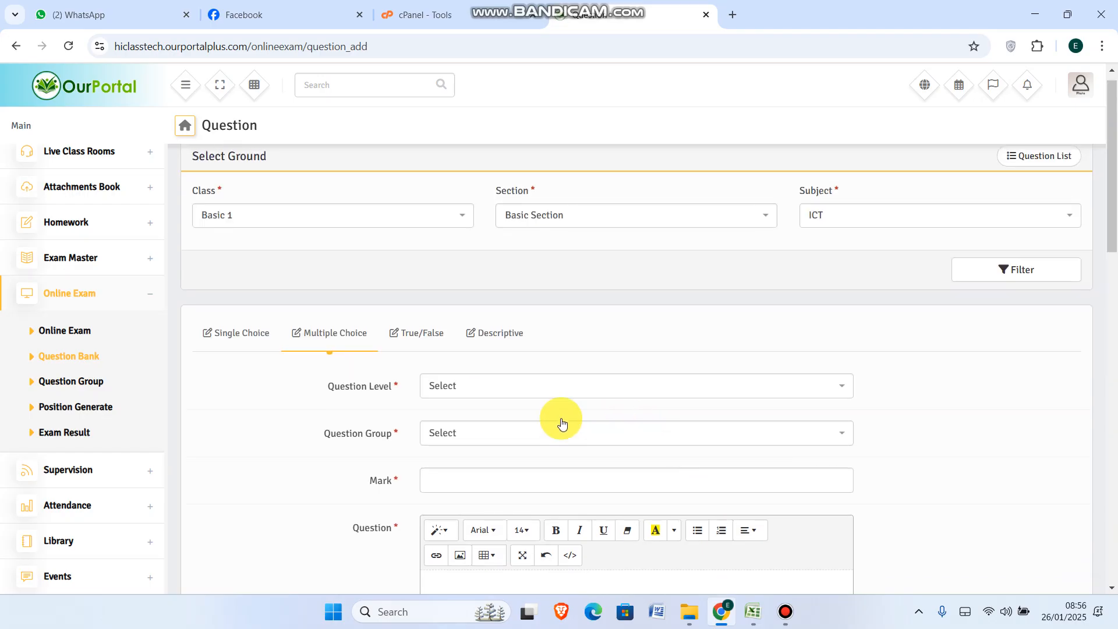
pyautogui.click(427, 338)
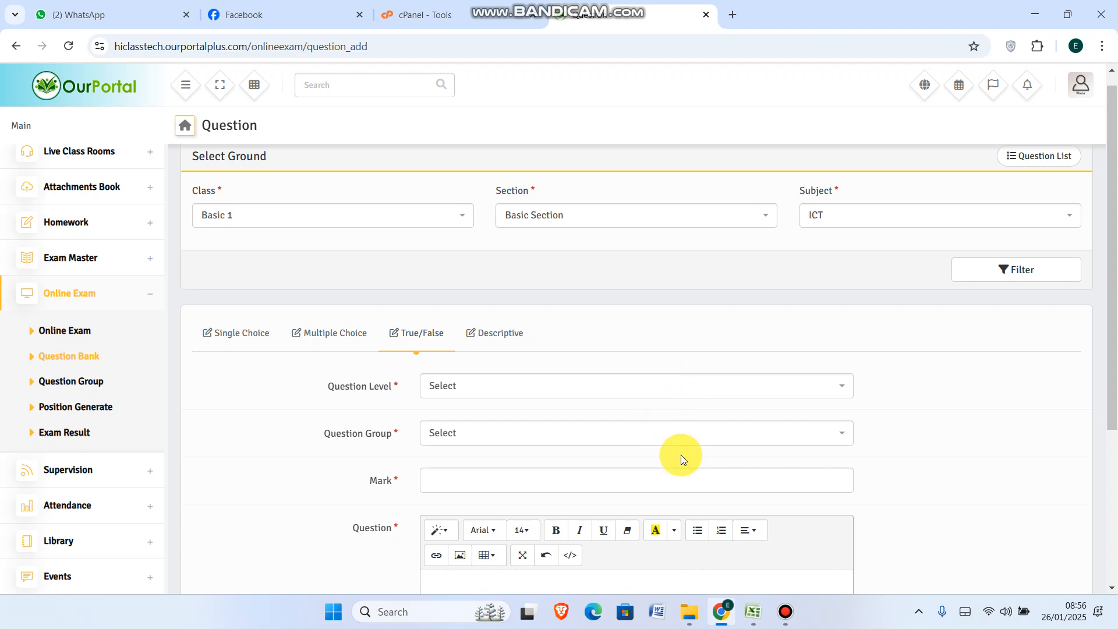
pyautogui.scroll(-1, 658, 465)
pyautogui.scroll(-2, 641, 478)
pyautogui.click(479, 489)
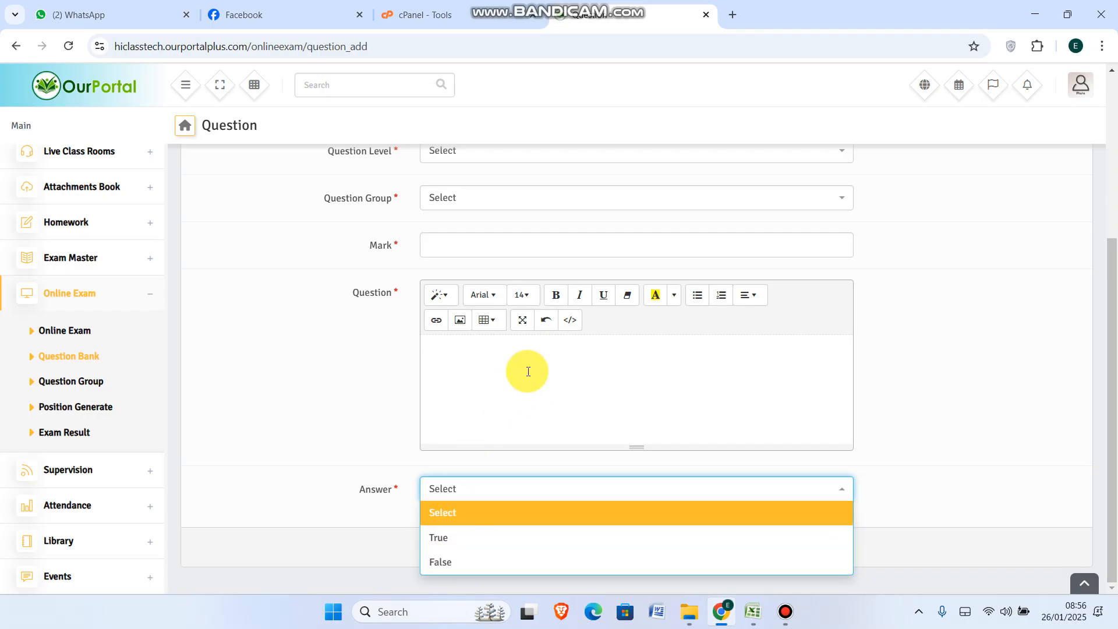
pyautogui.scroll(4, 943, 338)
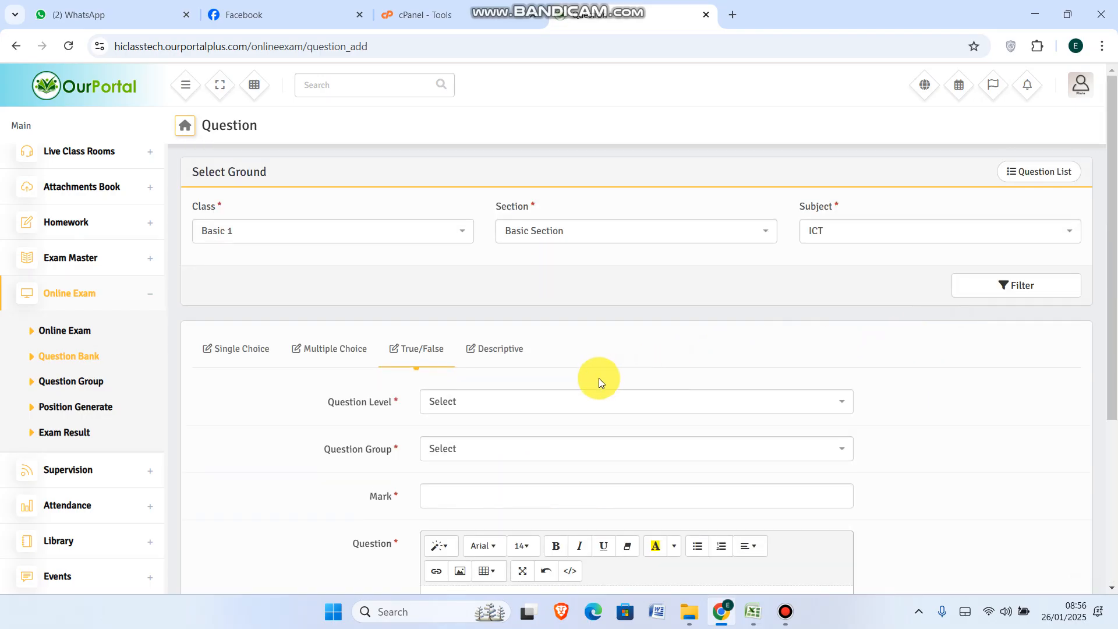
# - Review the descriptive question form, including its question editor and answer box
pyautogui.click(496, 354)
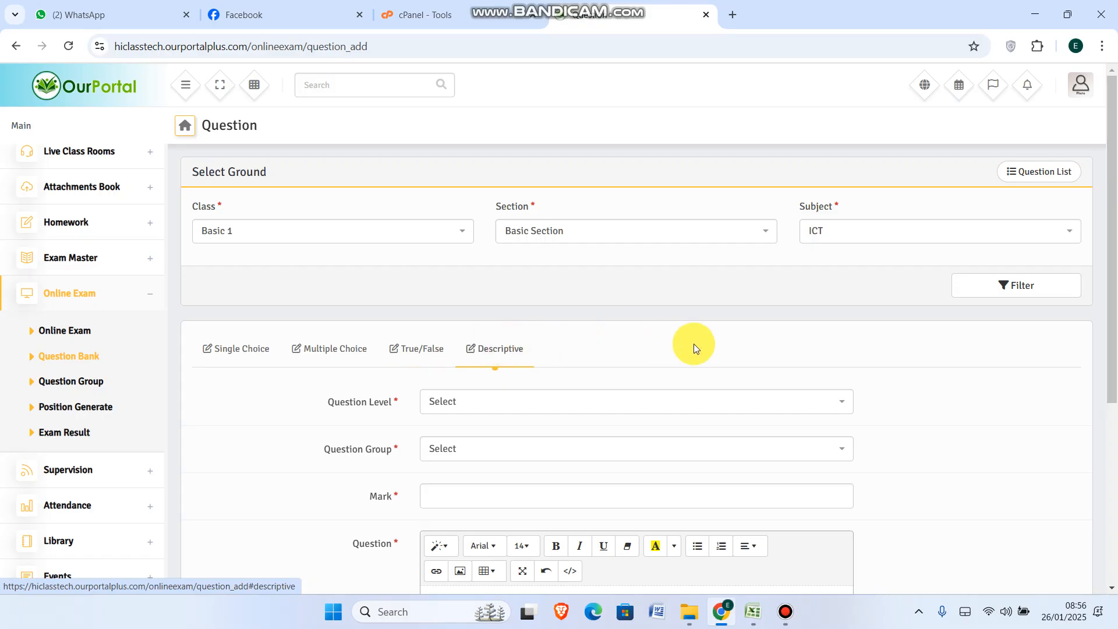
pyautogui.moveTo(1111, 257); pyautogui.dragTo(1113, 371)
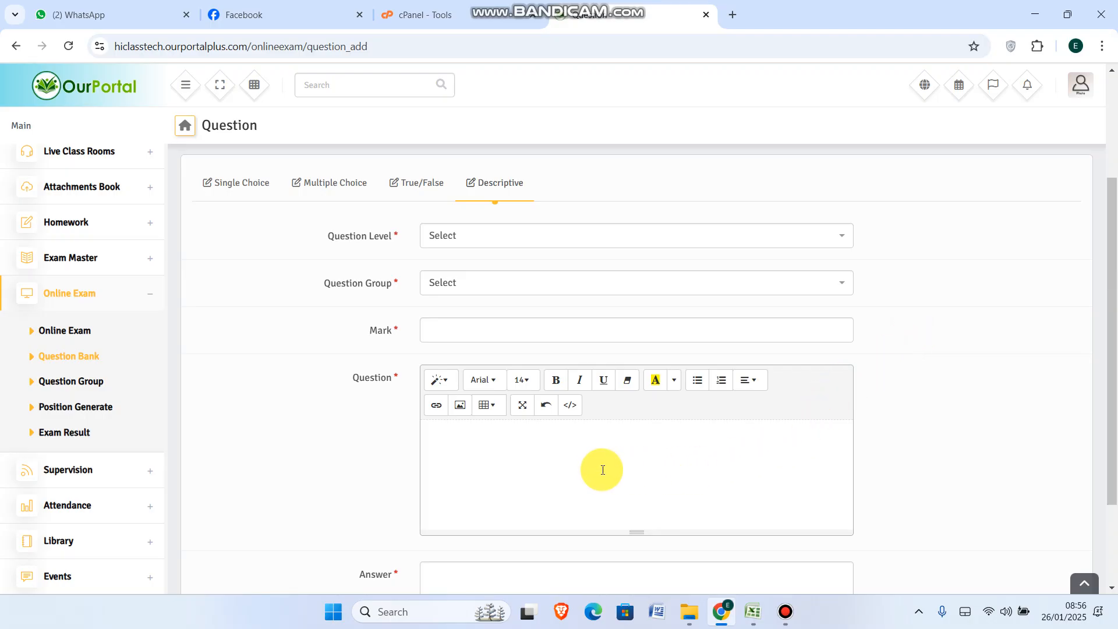
pyautogui.click(577, 452)
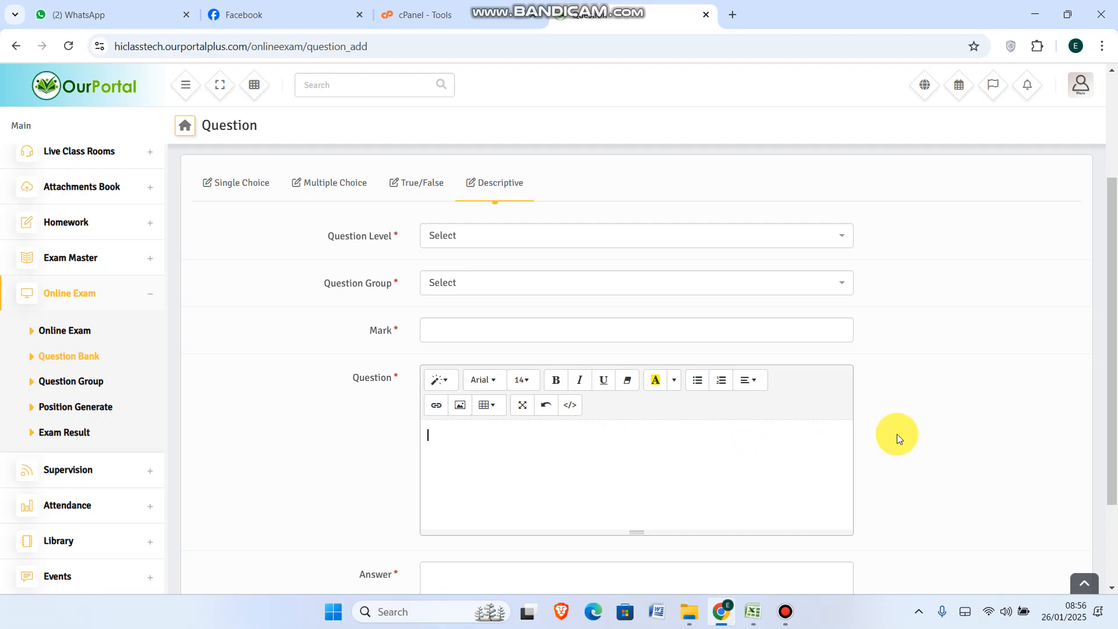
pyautogui.scroll(-2, 932, 418)
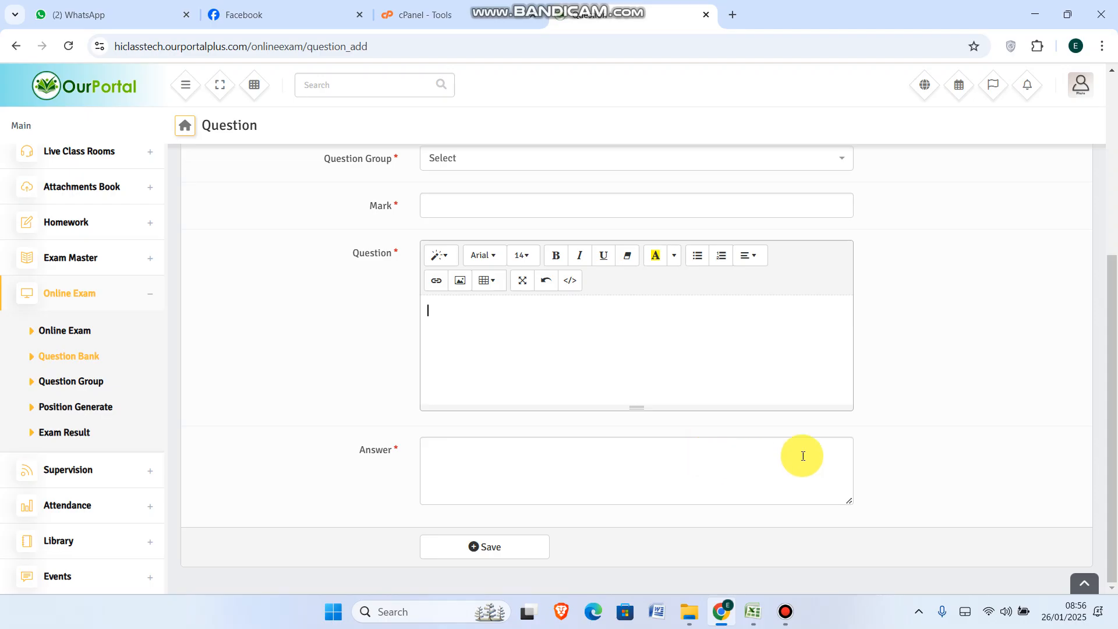
pyautogui.scroll(5, 949, 425)
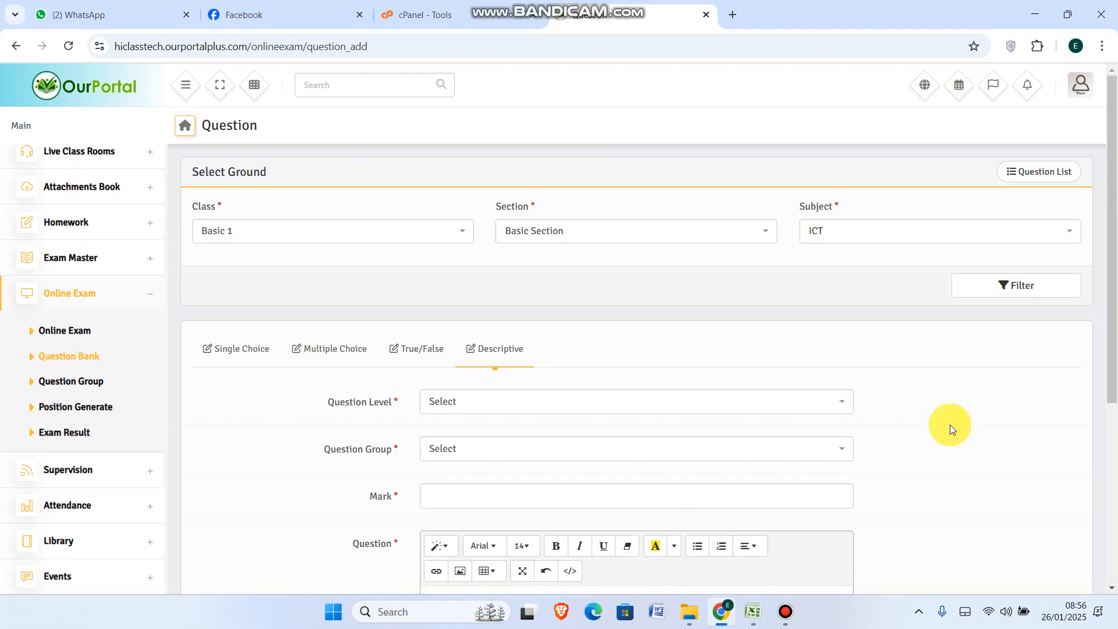
# - Return to the single-choice question form and set the question level to Easy and the question group to Objective
pyautogui.click(240, 352)
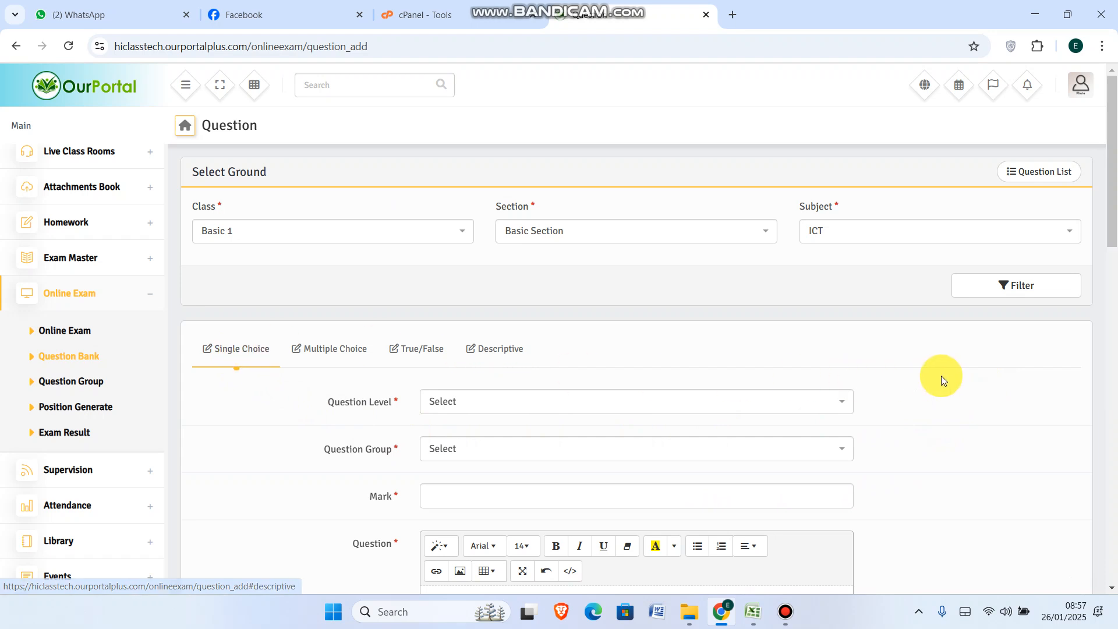
pyautogui.scroll(-3, 949, 380)
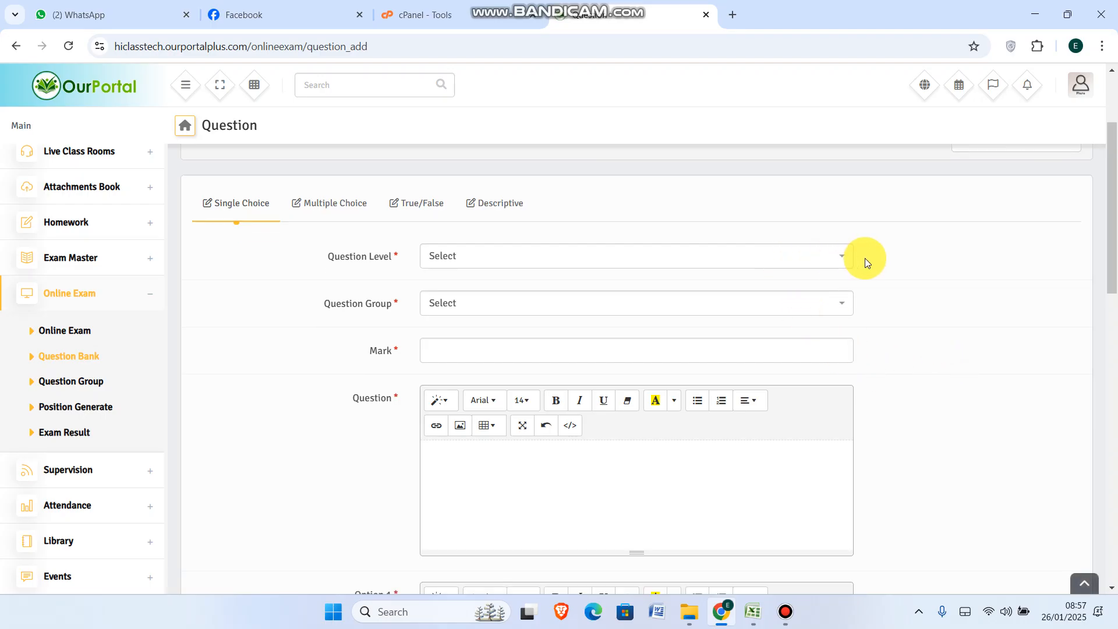
pyautogui.scroll(-3, 875, 410)
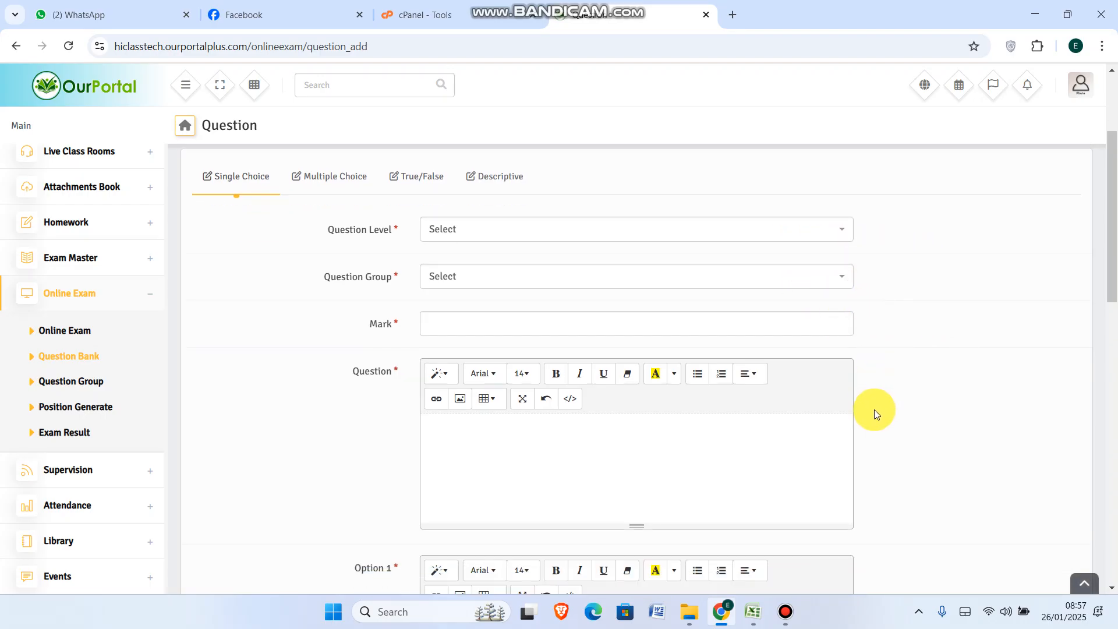
pyautogui.scroll(1, 914, 388)
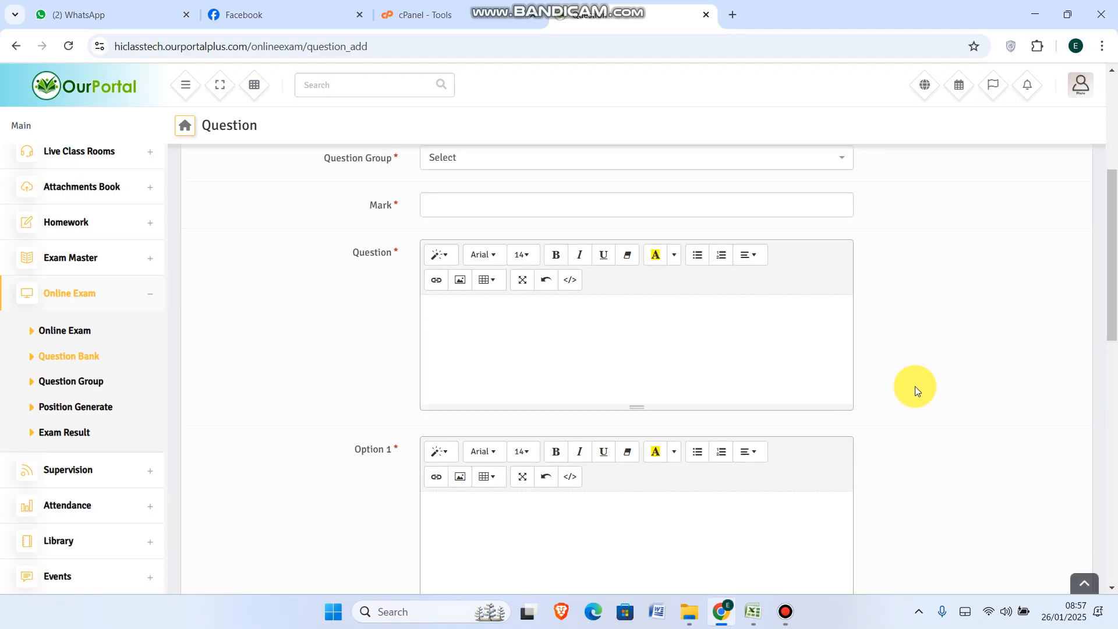
pyautogui.scroll(4, 916, 386)
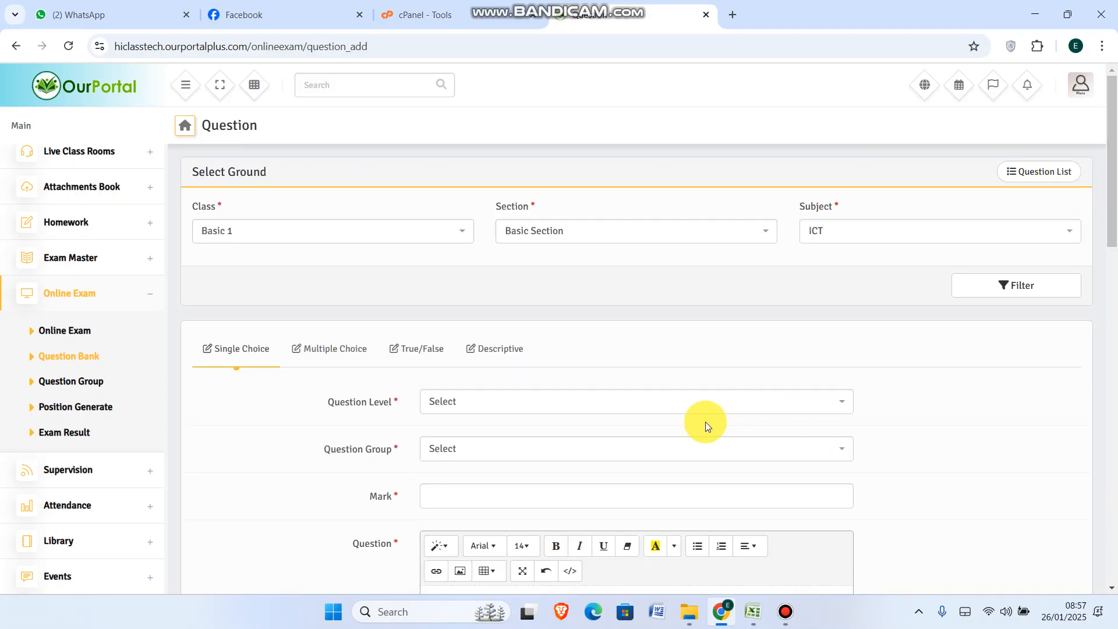
pyautogui.click(568, 405)
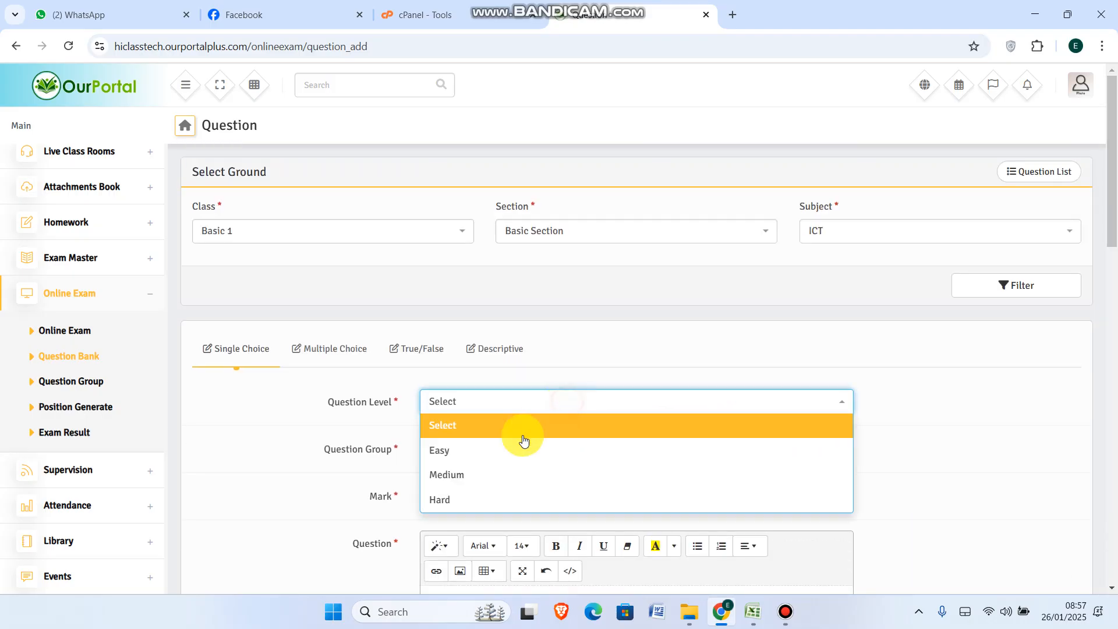
pyautogui.click(448, 456)
pyautogui.scroll(-2, 878, 374)
pyautogui.click(530, 306)
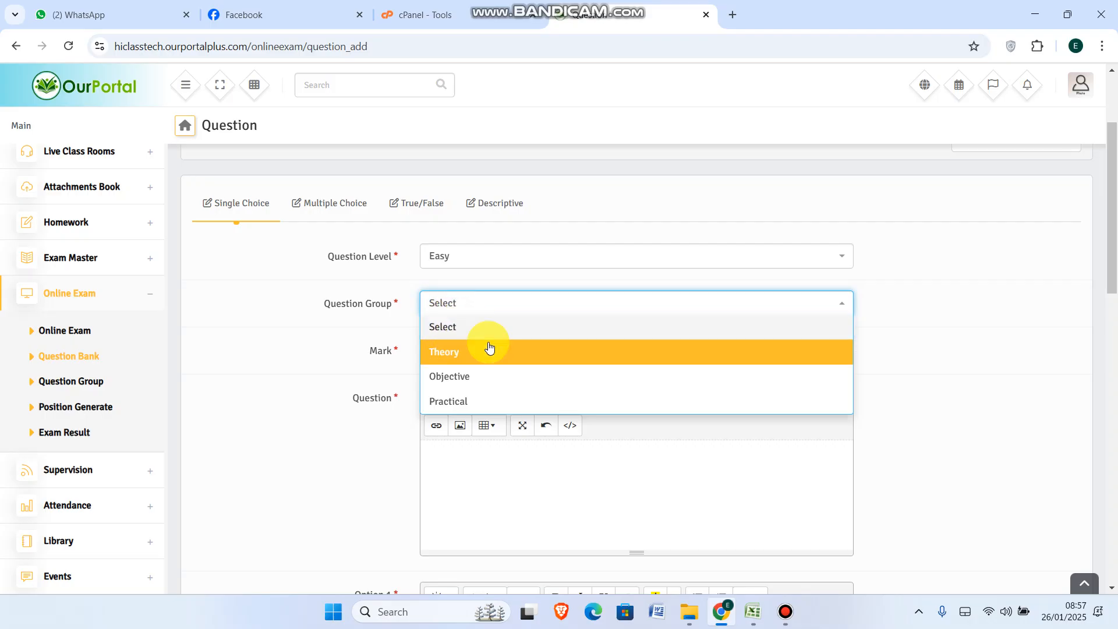
pyautogui.click(458, 376)
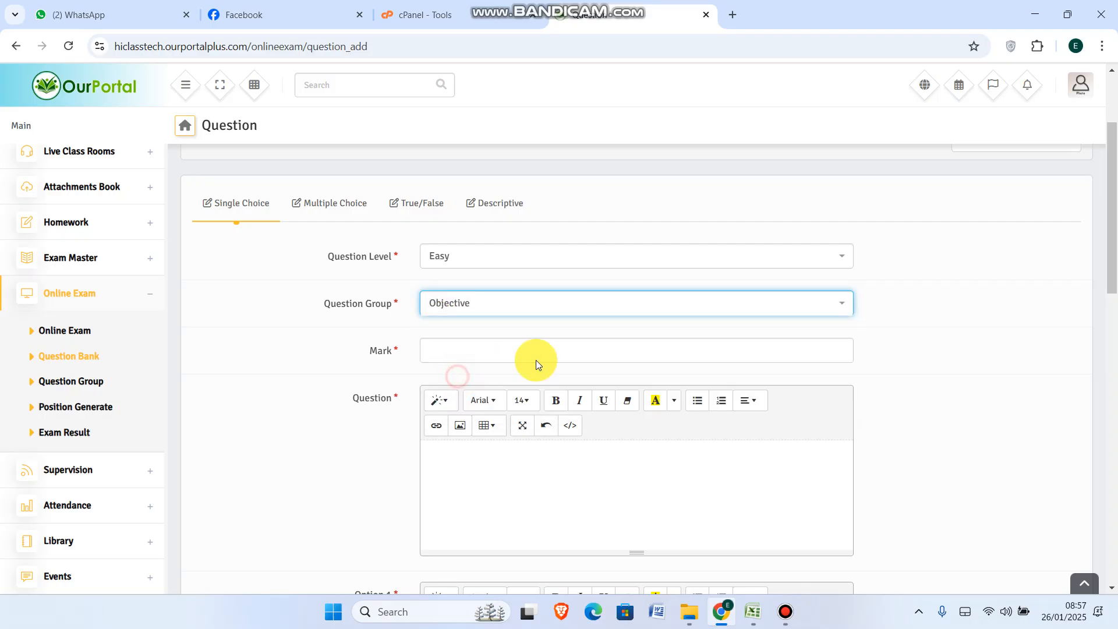
# - Set the question's mark to 5 and enter "--------------- is an input device?" as the question text
pyautogui.scroll(-2, 934, 340)
pyautogui.click(506, 198)
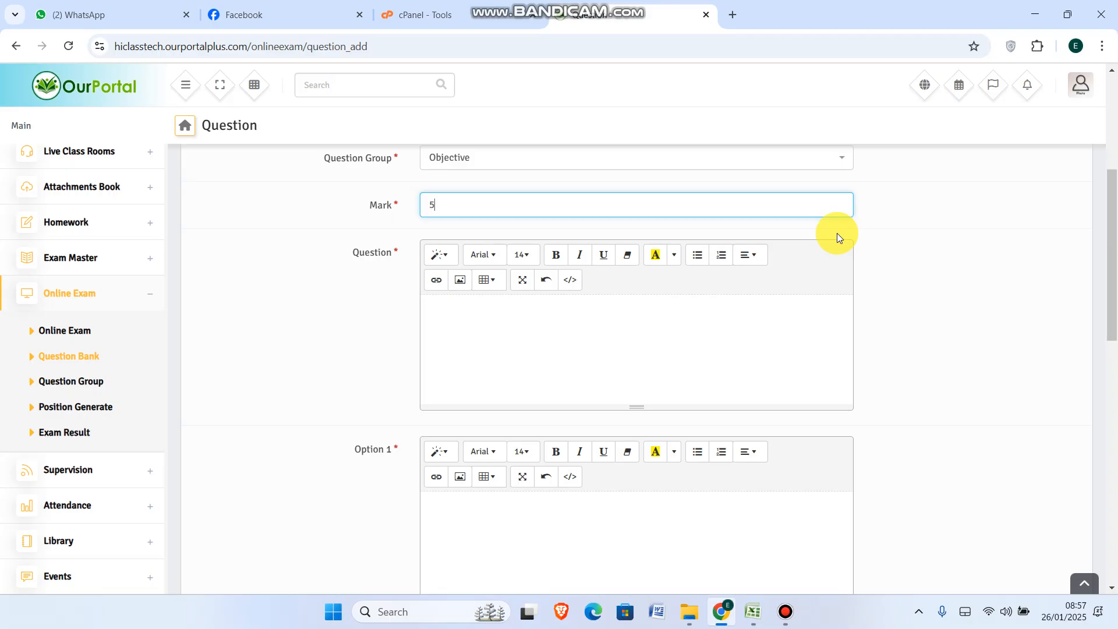
pyautogui.click(640, 318)
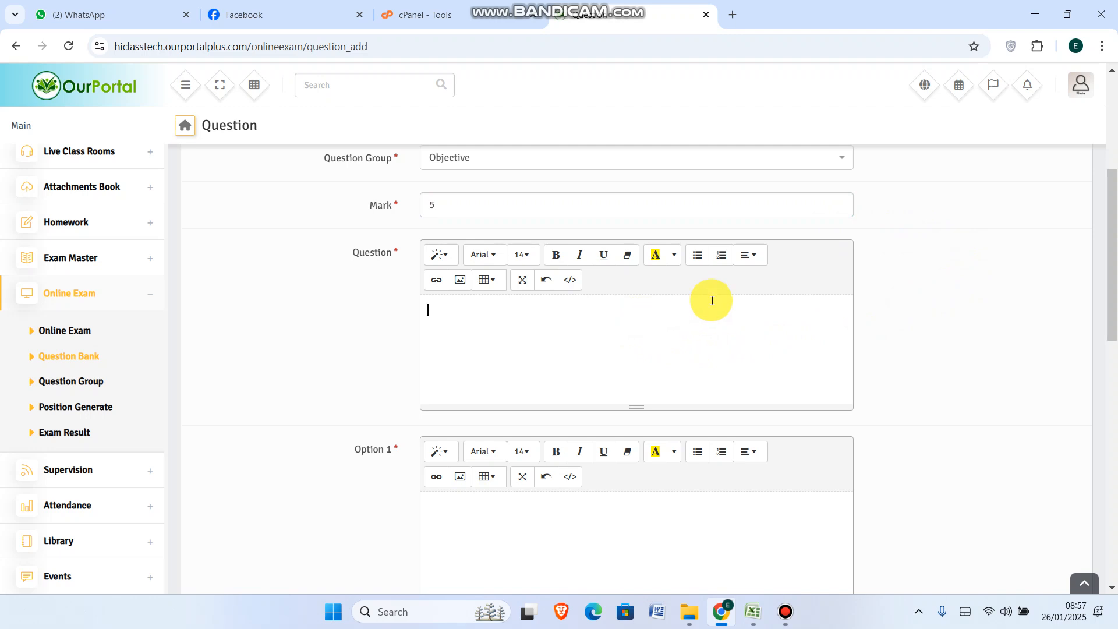
pyautogui.write('--------------- is an input device?')
# - Fill in the four answer options in order as keyboard, mouse, speaker and monitor
pyautogui.scroll(-1, 714, 319)
pyautogui.click(549, 436)
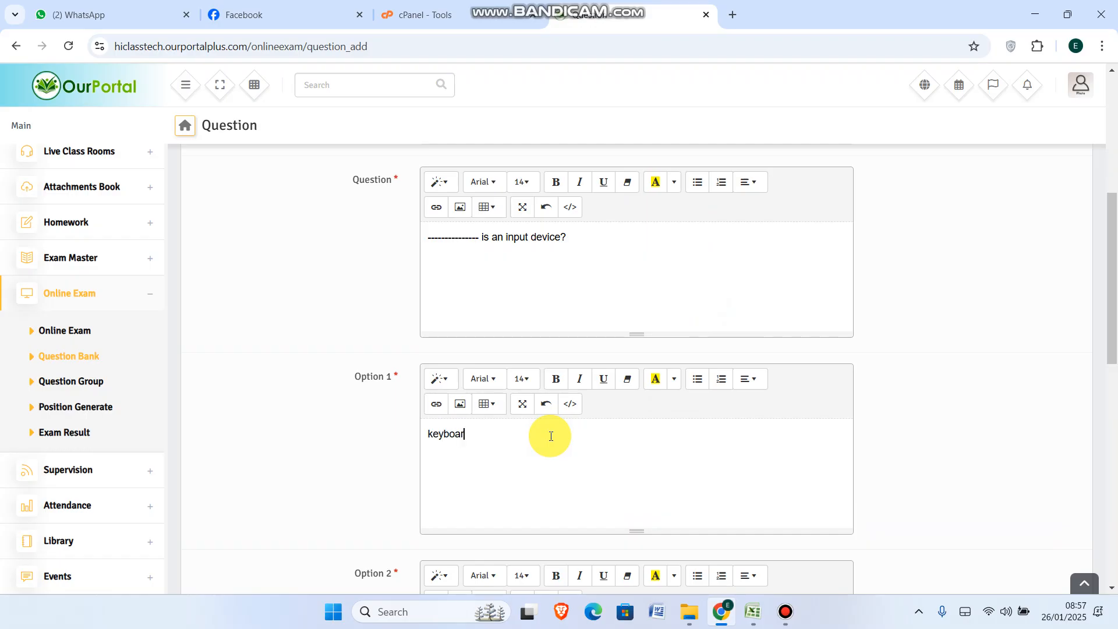
pyautogui.scroll(-3, 551, 436)
pyautogui.click(537, 445)
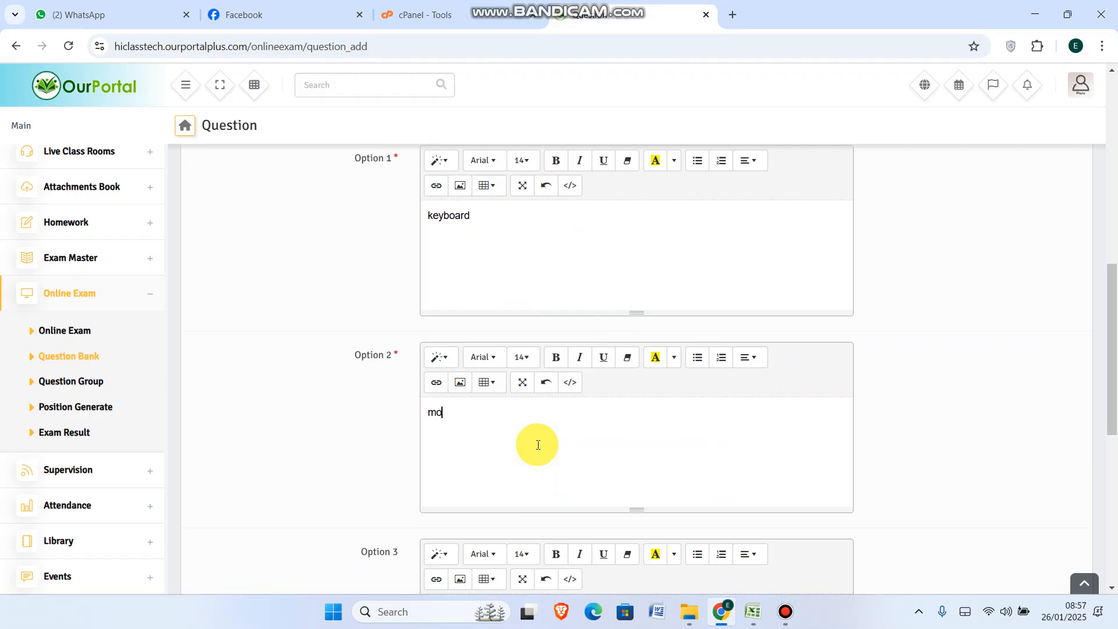
pyautogui.click(524, 510)
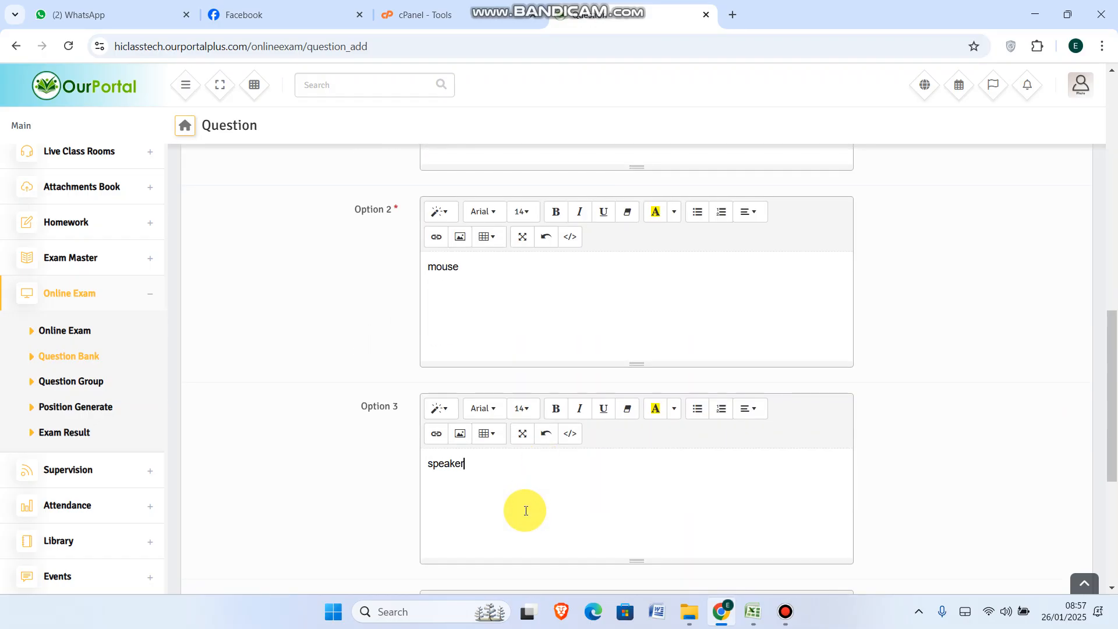
pyautogui.scroll(-5, 525, 510)
pyautogui.click(542, 428)
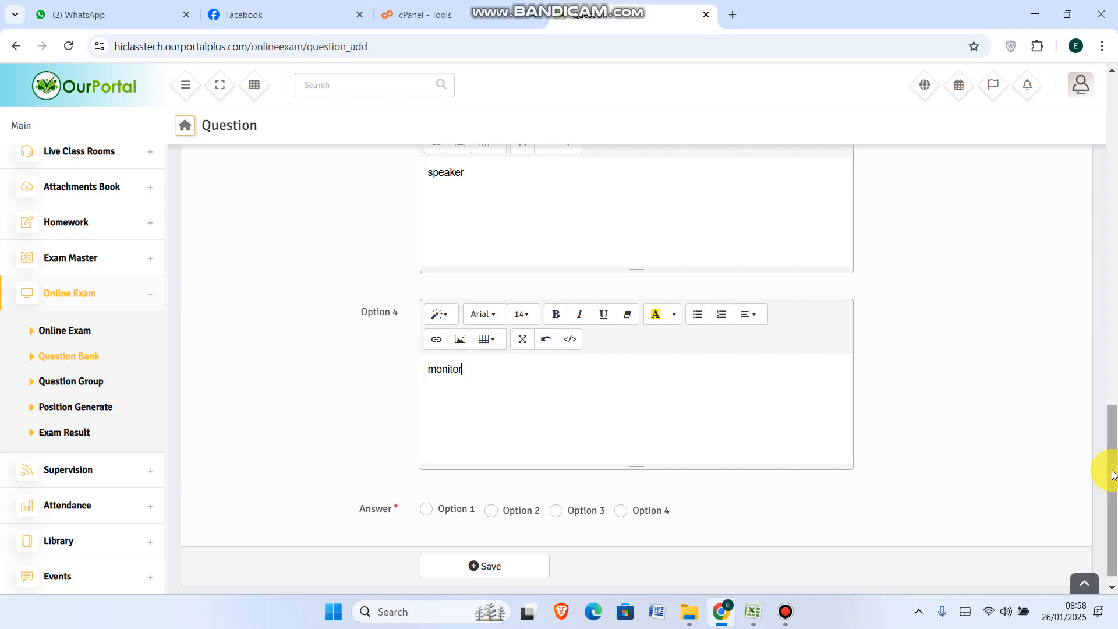
# - Mark Option 1 as the correct answer and save the question
pyautogui.moveTo(1113, 474); pyautogui.dragTo(1109, 515)
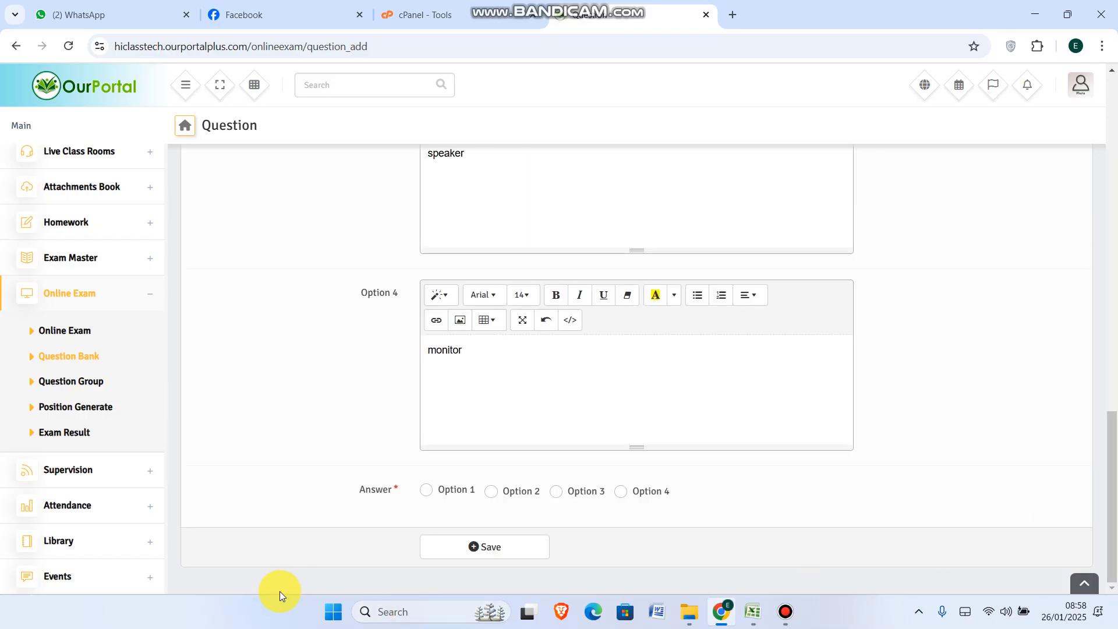
pyautogui.click(426, 490)
pyautogui.click(484, 541)
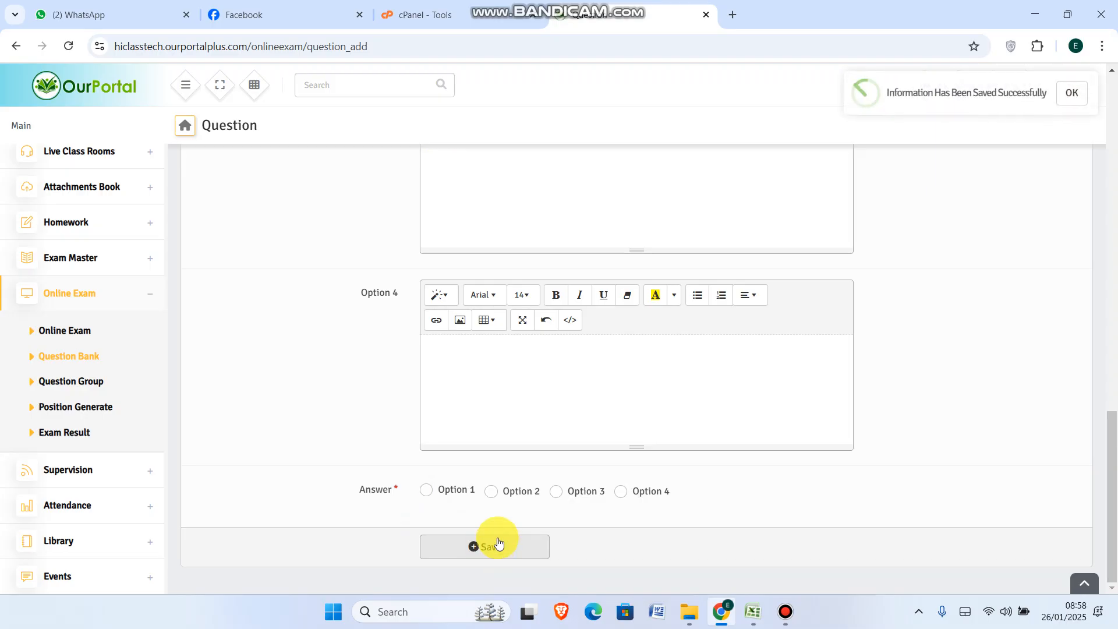
pyautogui.click(1073, 92)
# - Start adding a new online exam and give it the title "Welcome TEST"
pyautogui.click(58, 335)
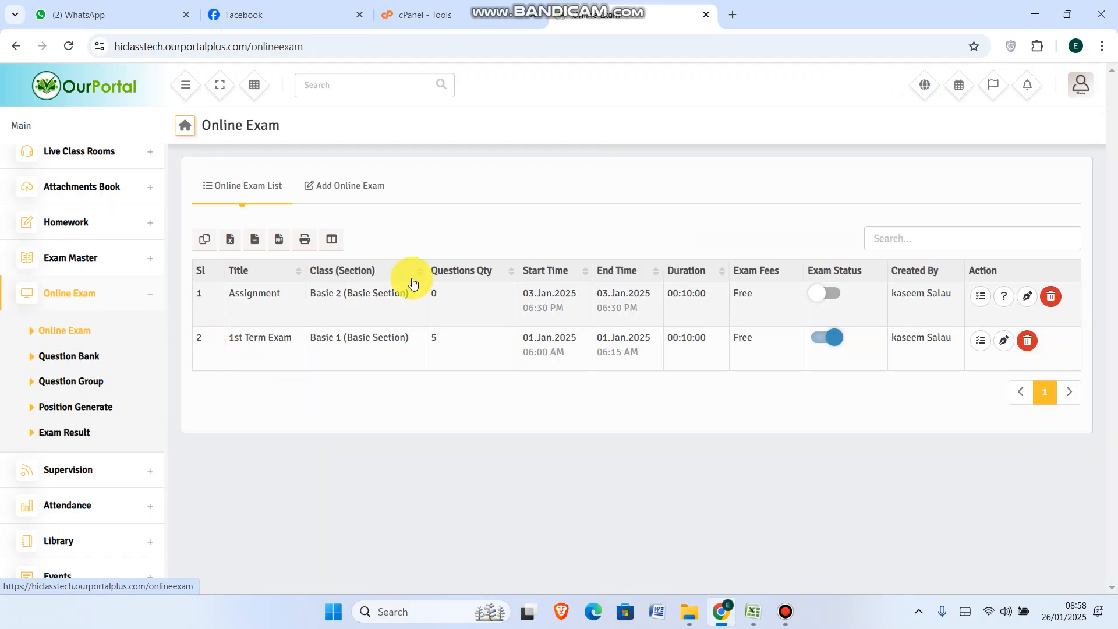
pyautogui.click(352, 185)
pyautogui.click(524, 241)
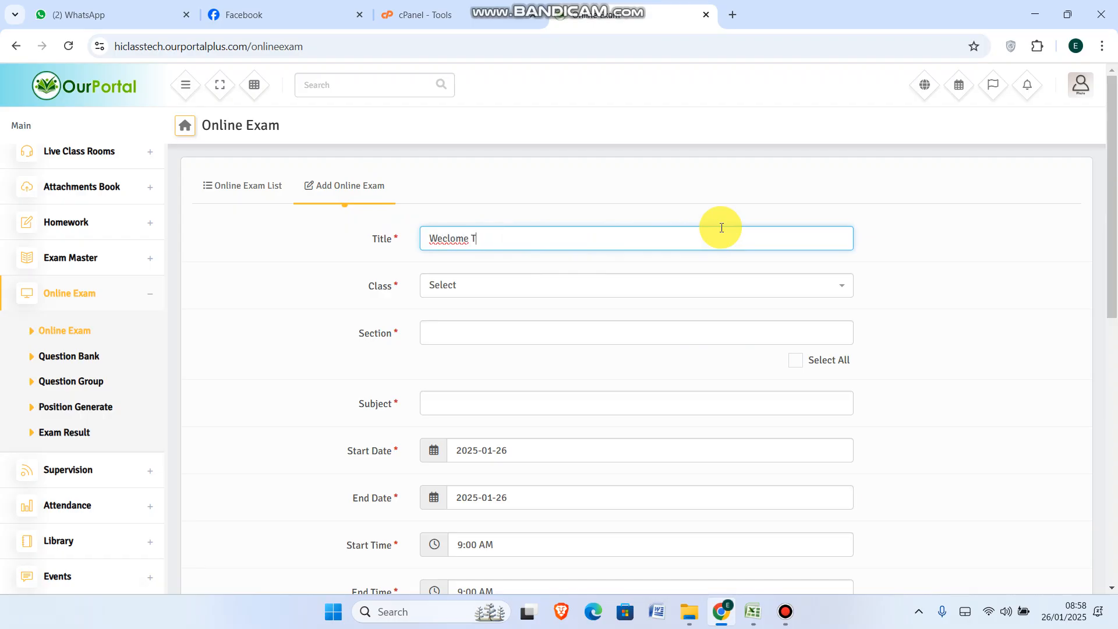
pyautogui.click(470, 237)
pyautogui.press('BackSpace')
pyautogui.press('BackSpace')
pyautogui.press('BackSpace')
pyautogui.press('BackSpace')
pyautogui.press('BackSpace')
pyautogui.write('lcom')
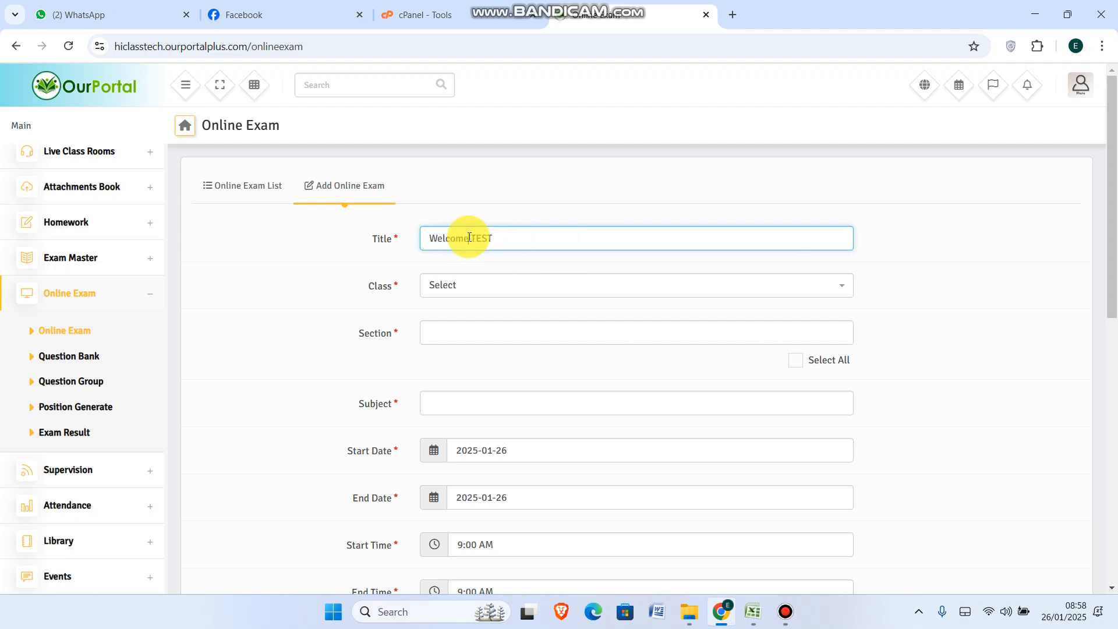
# - Assign the exam to class Basic 1, section Basic Section, with ICT as the subject
pyautogui.click(481, 273)
pyautogui.click(446, 365)
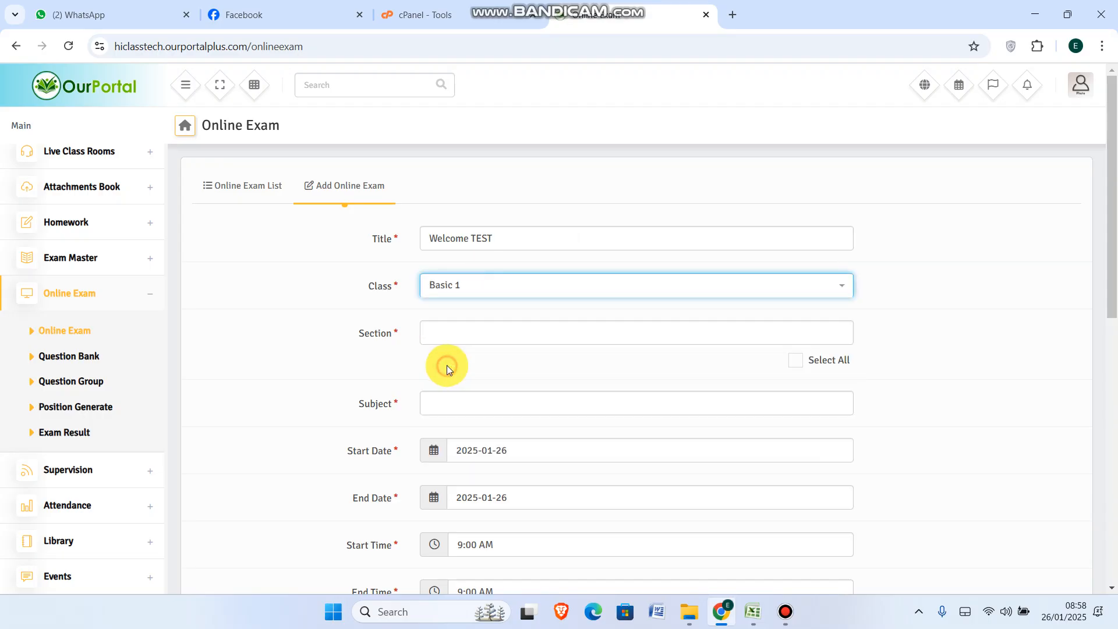
pyautogui.scroll(-1, 582, 308)
pyautogui.click(499, 256)
pyautogui.click(463, 284)
pyautogui.click(501, 327)
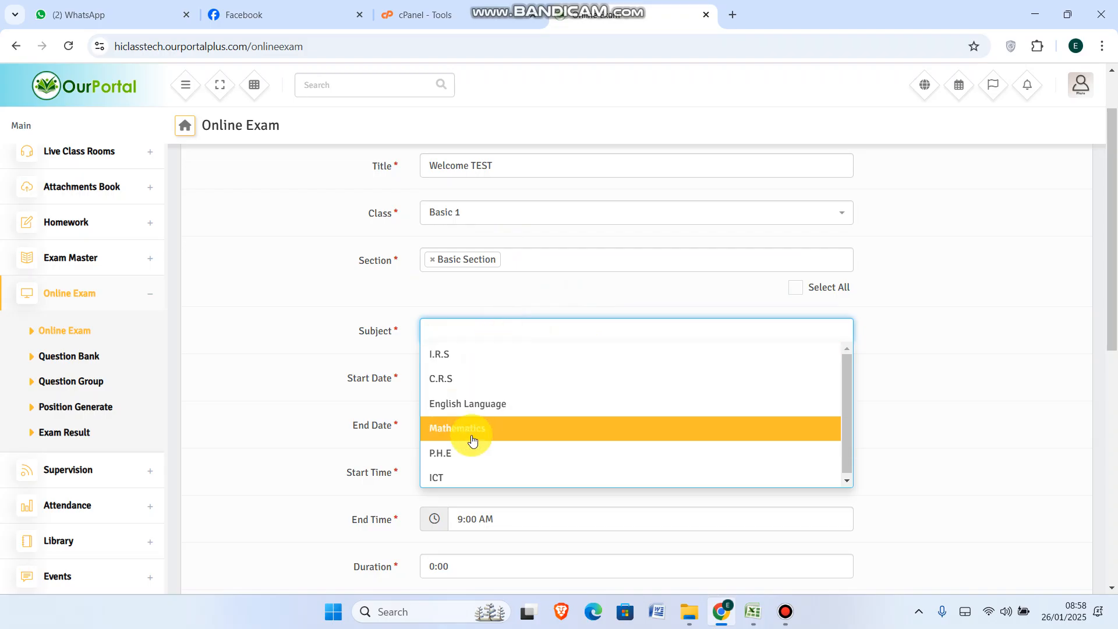
pyautogui.click(438, 475)
# - Set the exam's end time to 9:10 AM
pyautogui.scroll(-1, 620, 410)
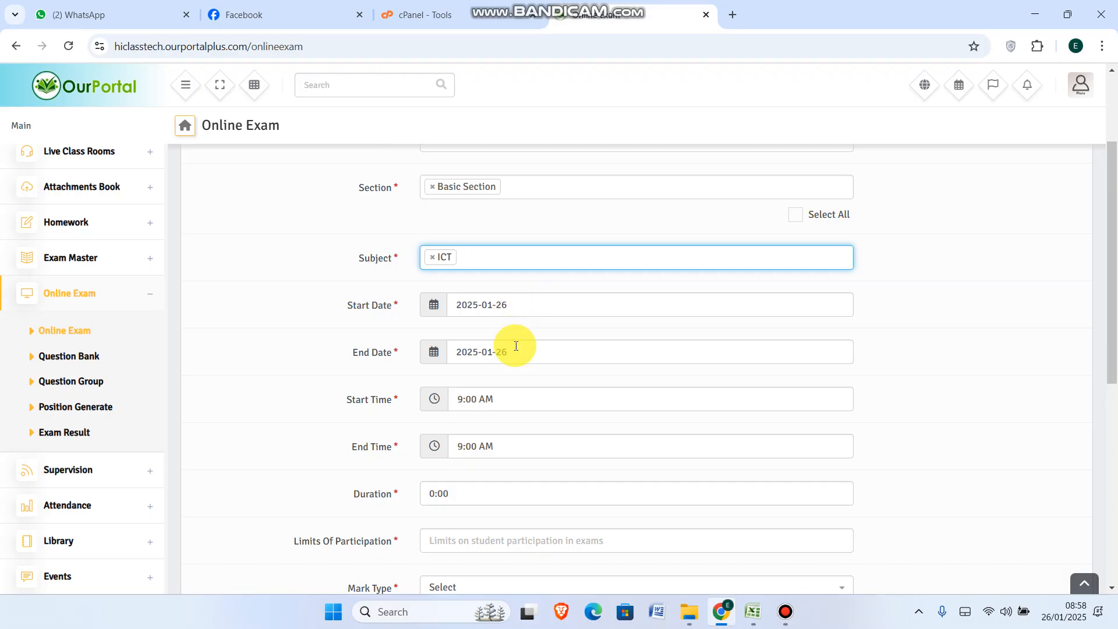
pyautogui.click(525, 406)
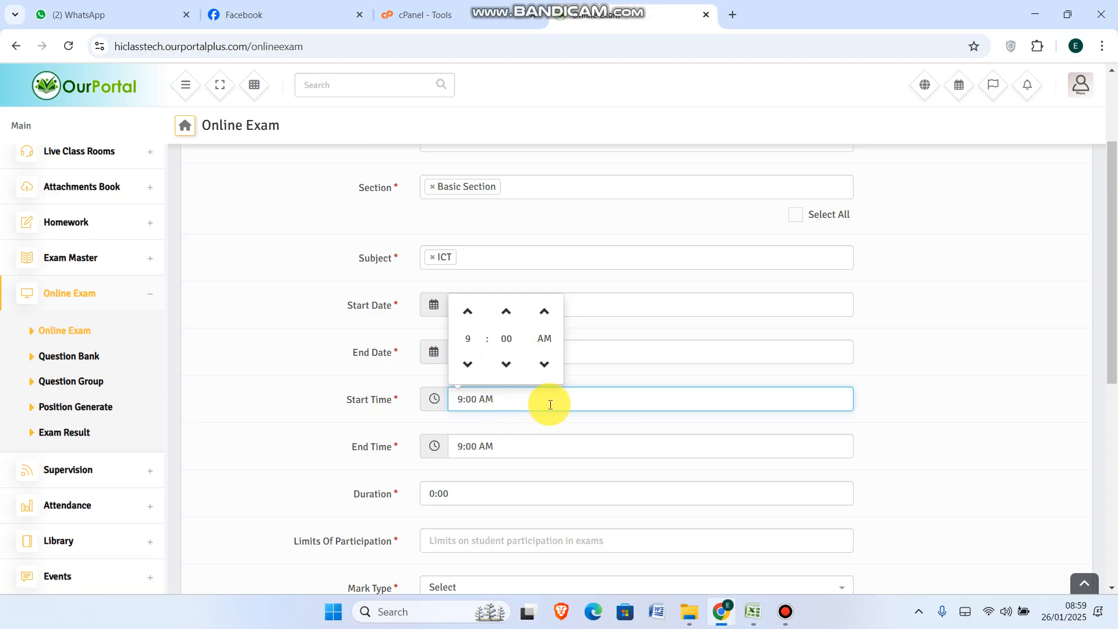
pyautogui.click(512, 448)
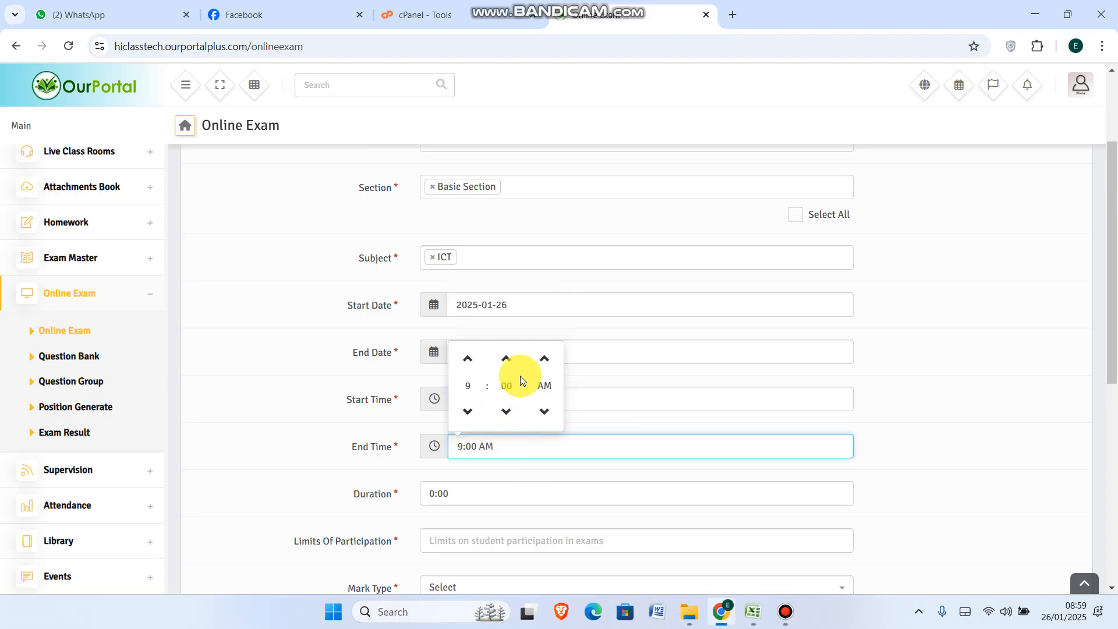
pyautogui.click(506, 359)
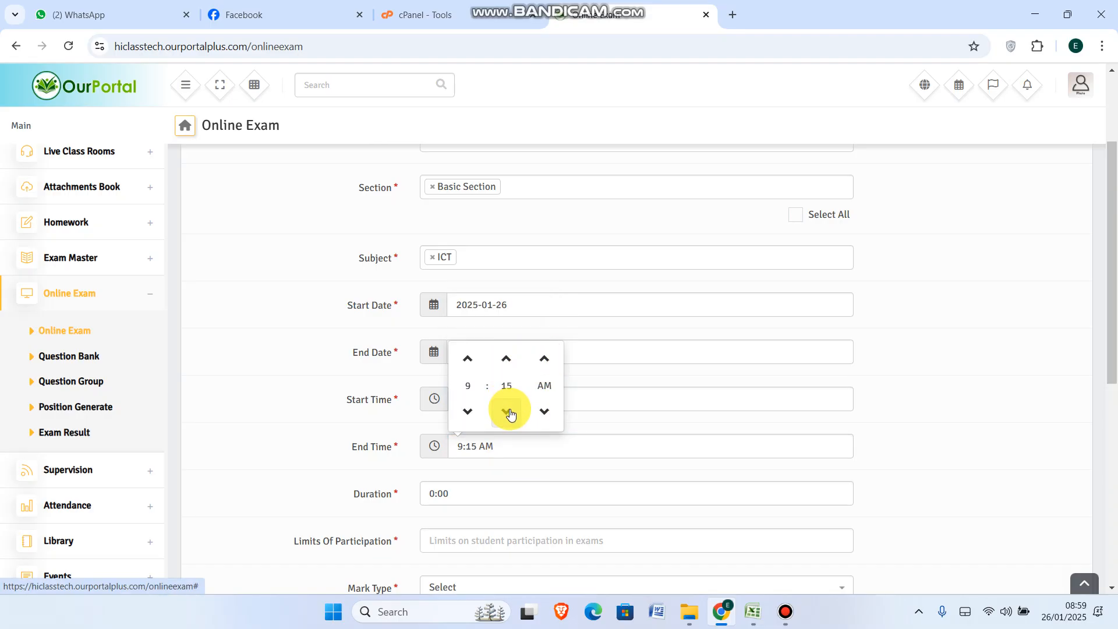
pyautogui.click(504, 385)
pyautogui.write('10')
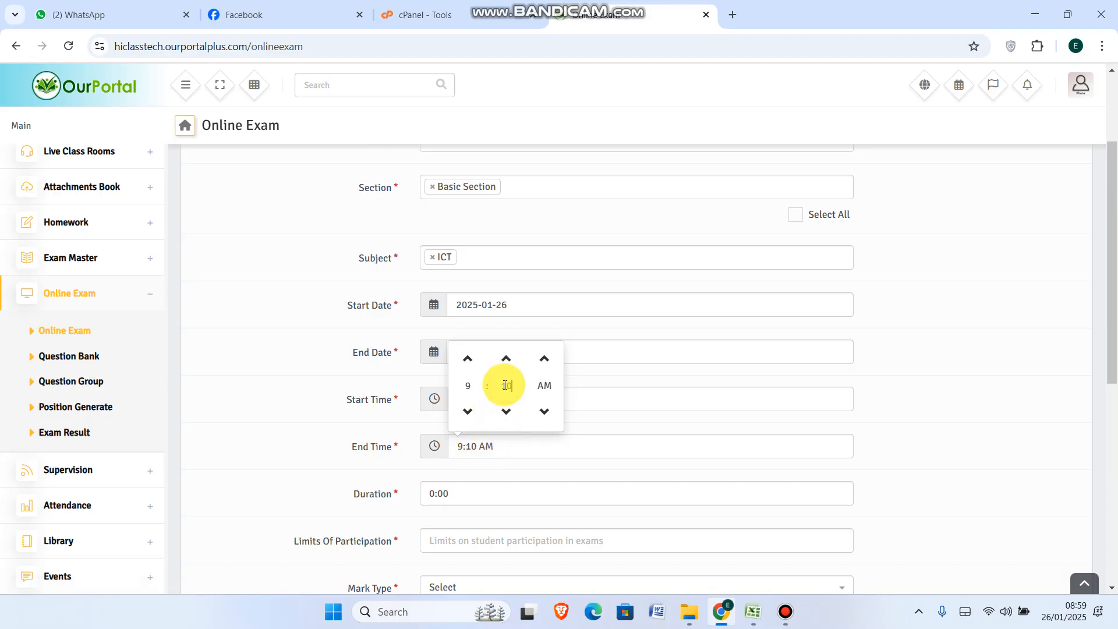
pyautogui.click(582, 476)
# - Set the exam duration to 0:10 and the limit of participation to 20
pyautogui.click(479, 493)
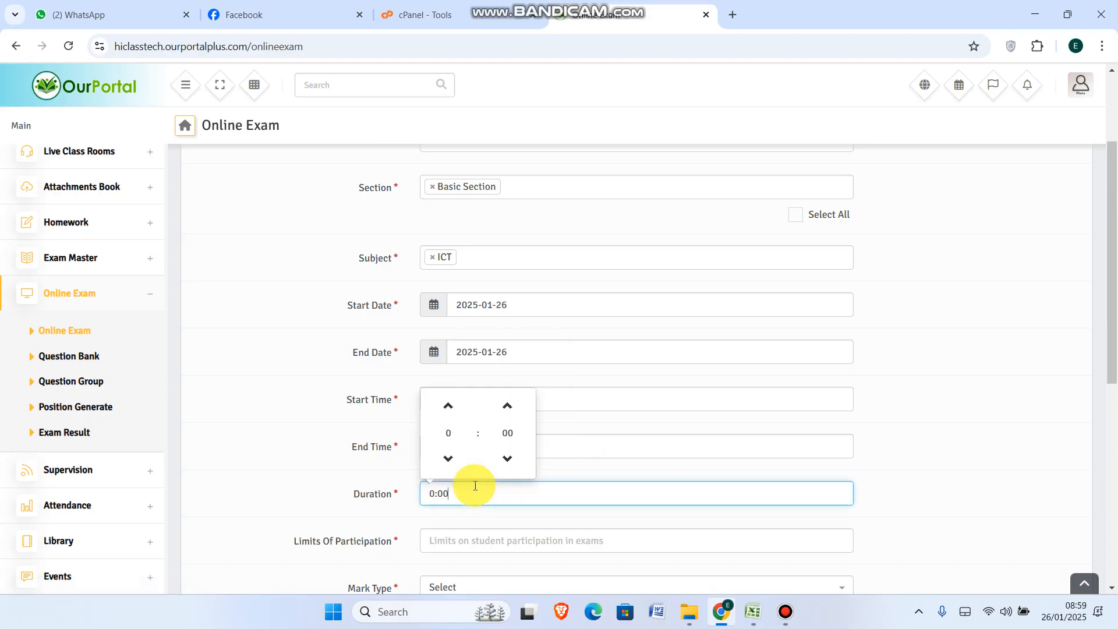
pyautogui.click(507, 406)
pyautogui.click(507, 407)
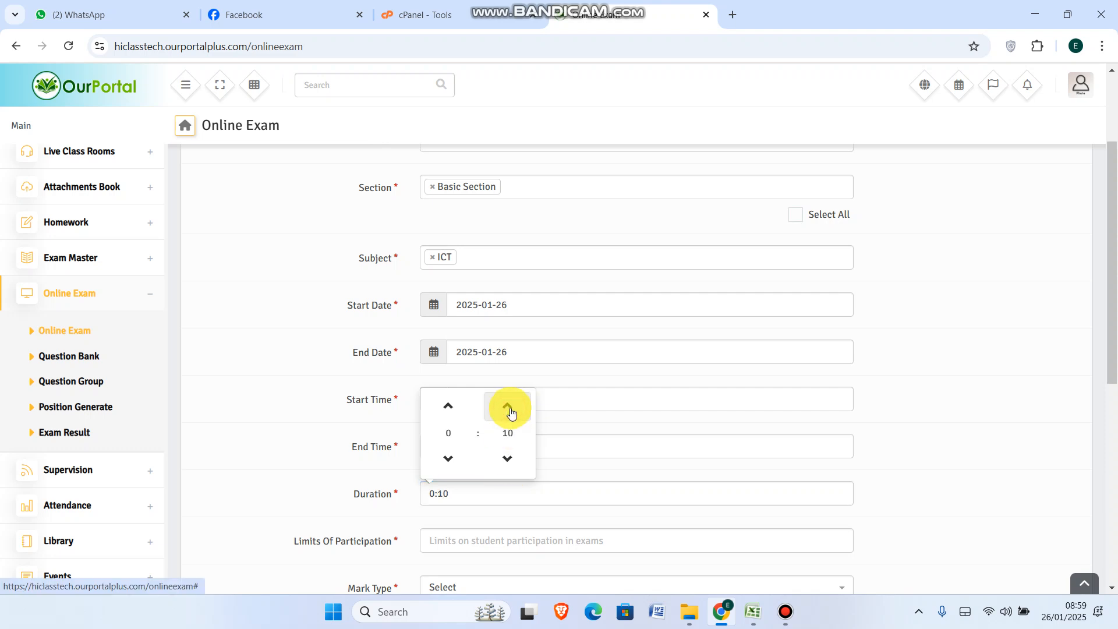
pyautogui.click(504, 508)
pyautogui.click(489, 539)
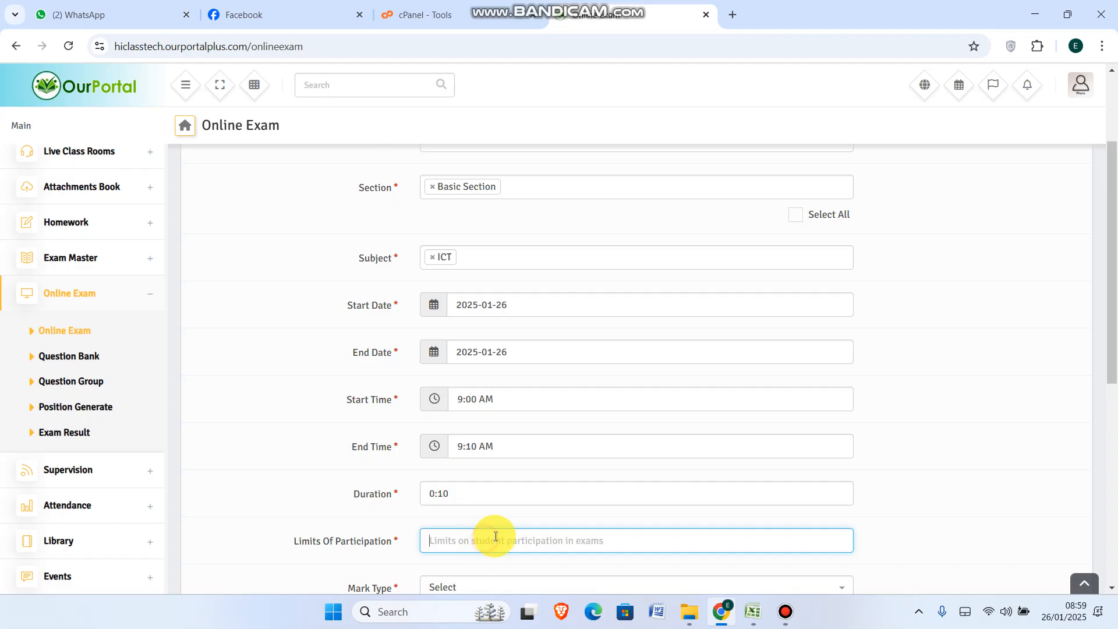
pyautogui.write('20')
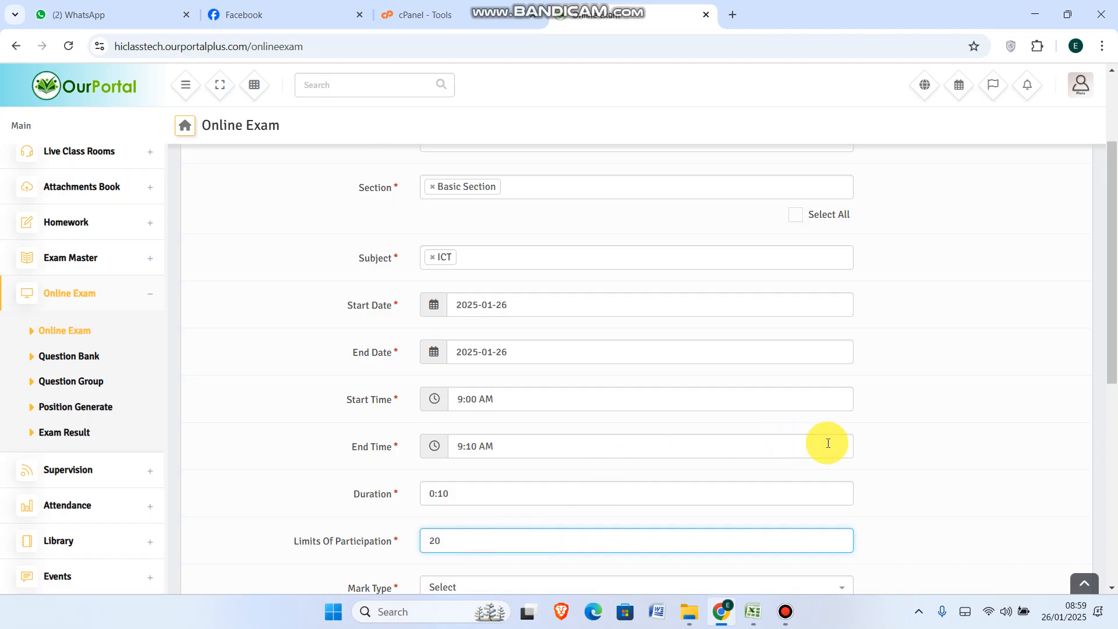
# - Set the exam's mark type to Percent and its passing mark to 15
pyautogui.scroll(-4, 961, 444)
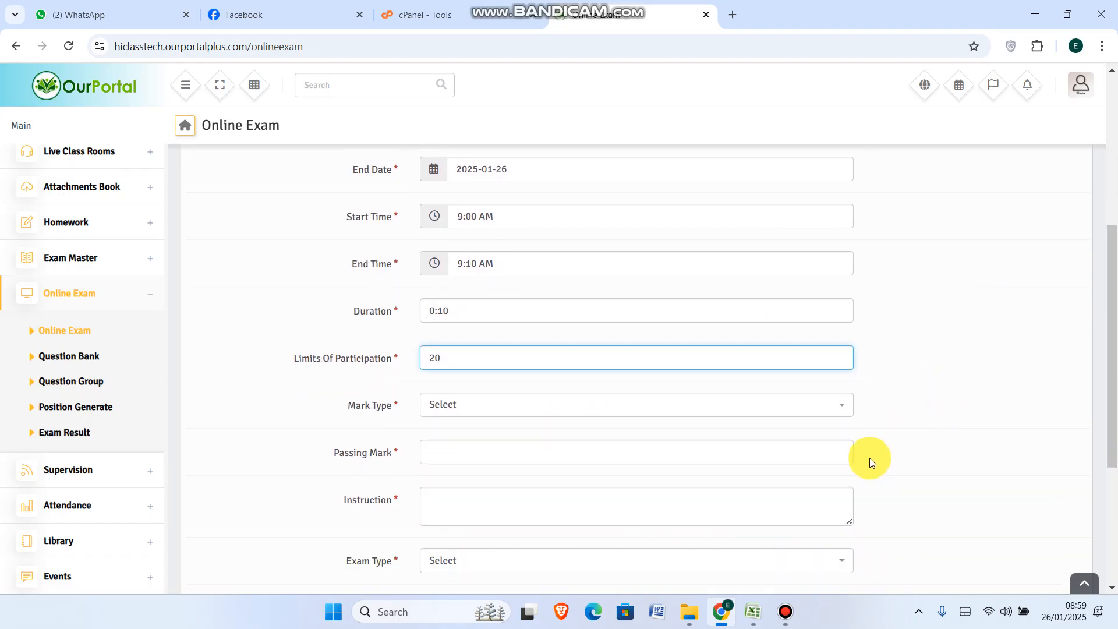
pyautogui.click(526, 372)
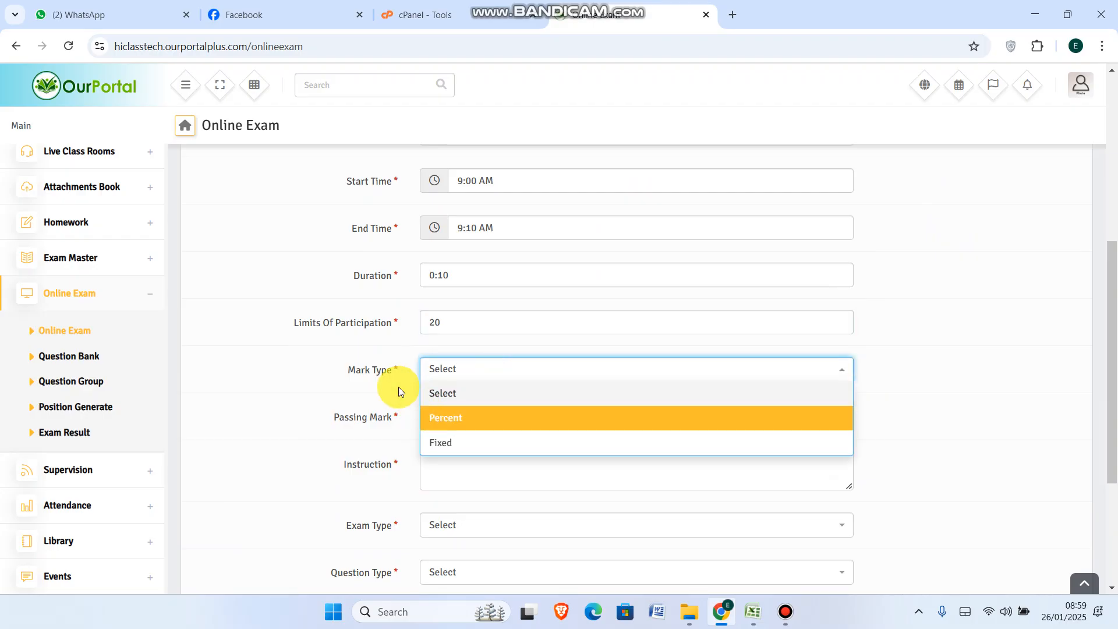
pyautogui.click(438, 423)
pyautogui.click(457, 419)
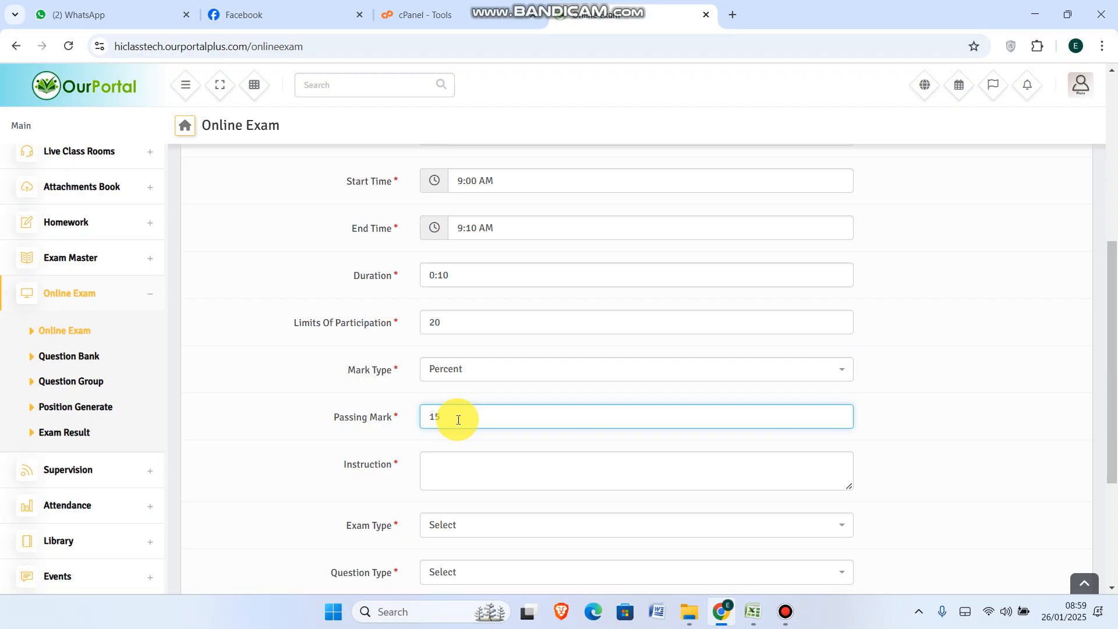
# - Enter the exam instruction "Read the questions carefully and choose the correct option"
pyautogui.scroll(-1, 466, 431)
pyautogui.click(474, 393)
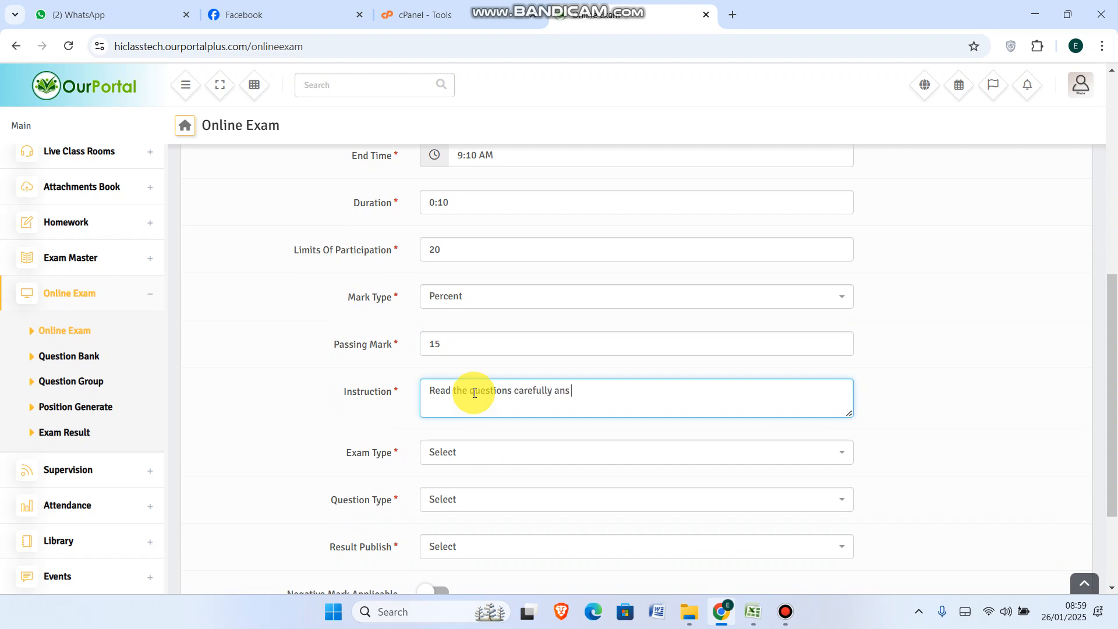
pyautogui.write('d choose the correct option')
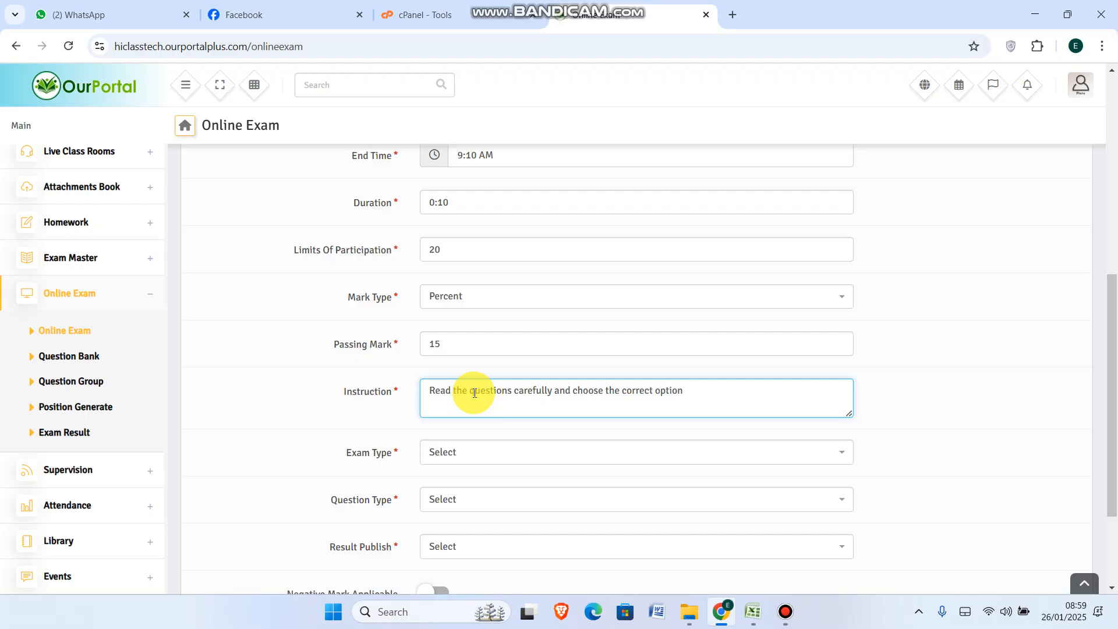
# - Set the exam type to Free
pyautogui.scroll(-2, 561, 396)
pyautogui.click(516, 310)
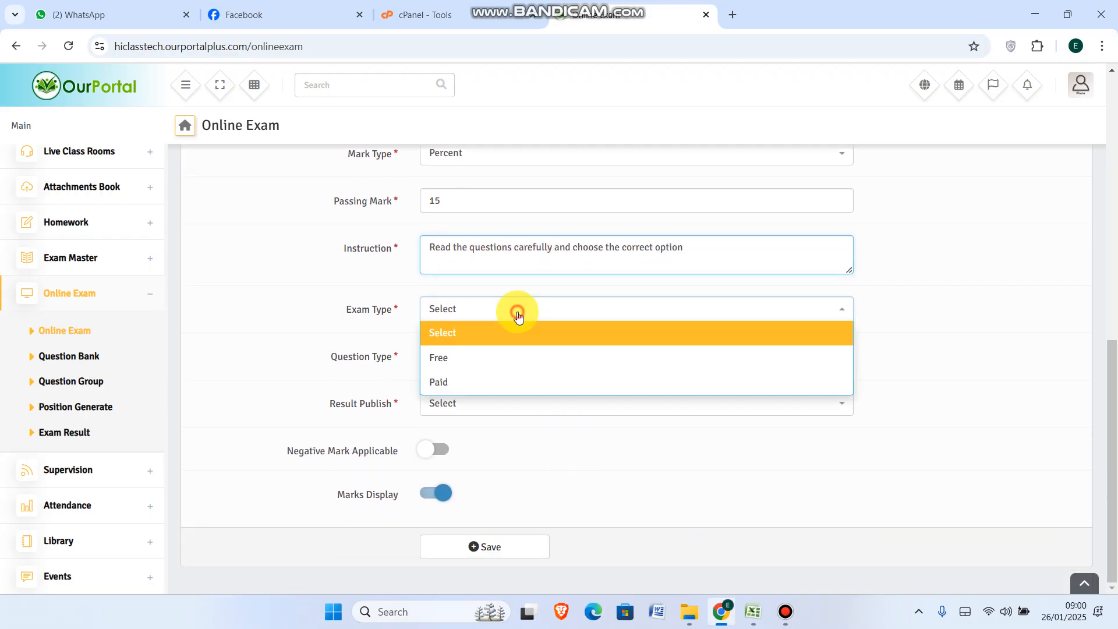
pyautogui.click(452, 357)
# - Try the Paid exam type and switch back to Free
pyautogui.click(484, 317)
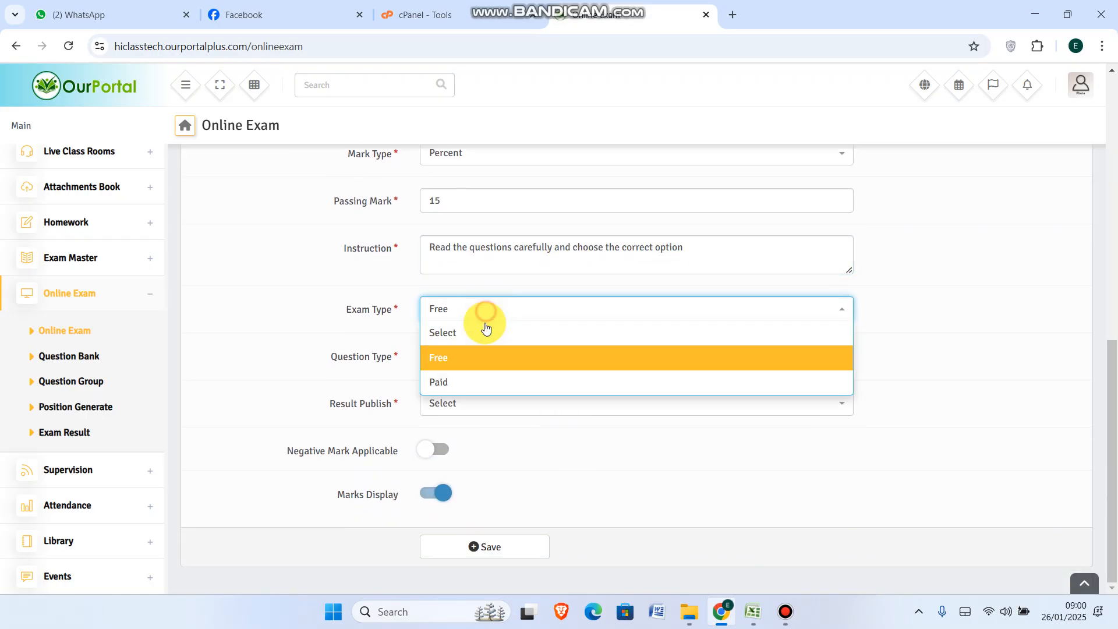
pyautogui.click(445, 386)
pyautogui.click(460, 309)
pyautogui.click(445, 356)
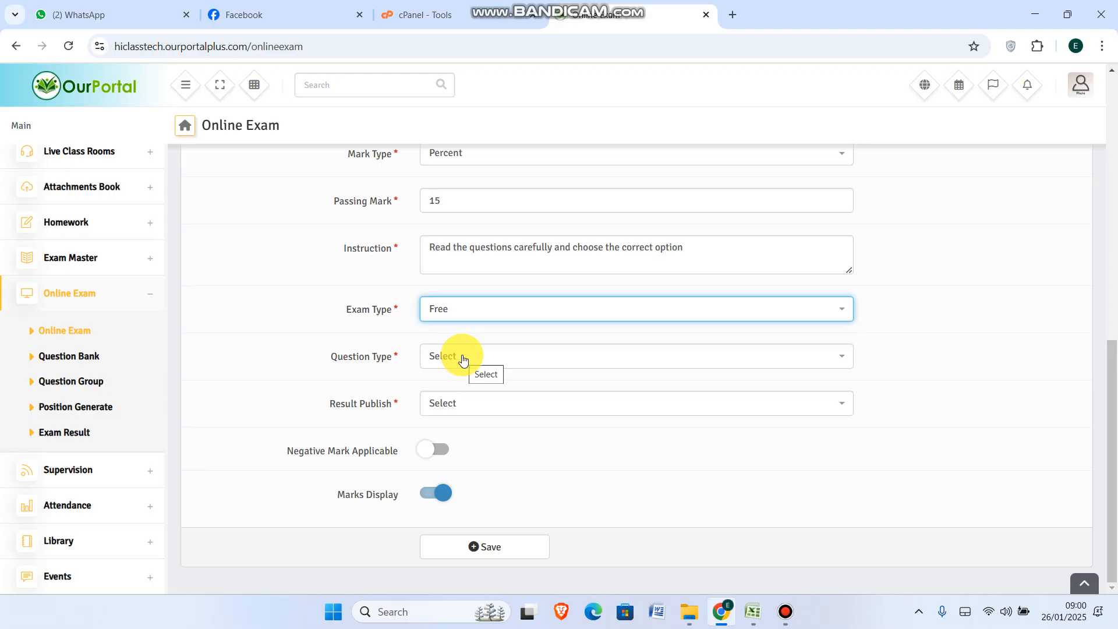
# - Set the question type to Random and the result publishing to Automatic/Immediate
pyautogui.click(463, 358)
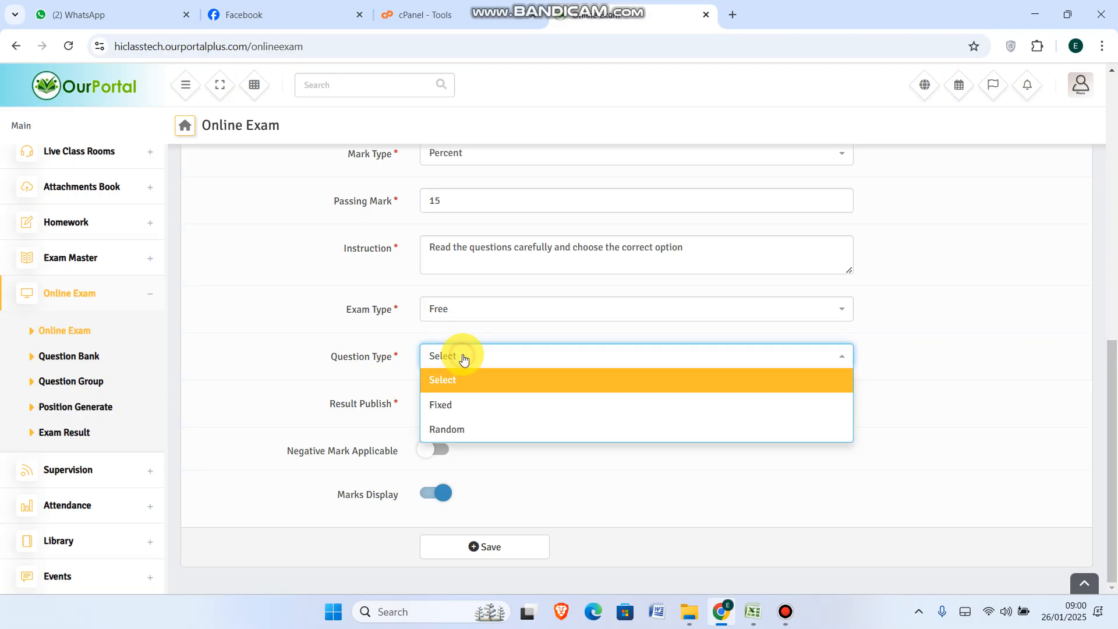
pyautogui.click(468, 430)
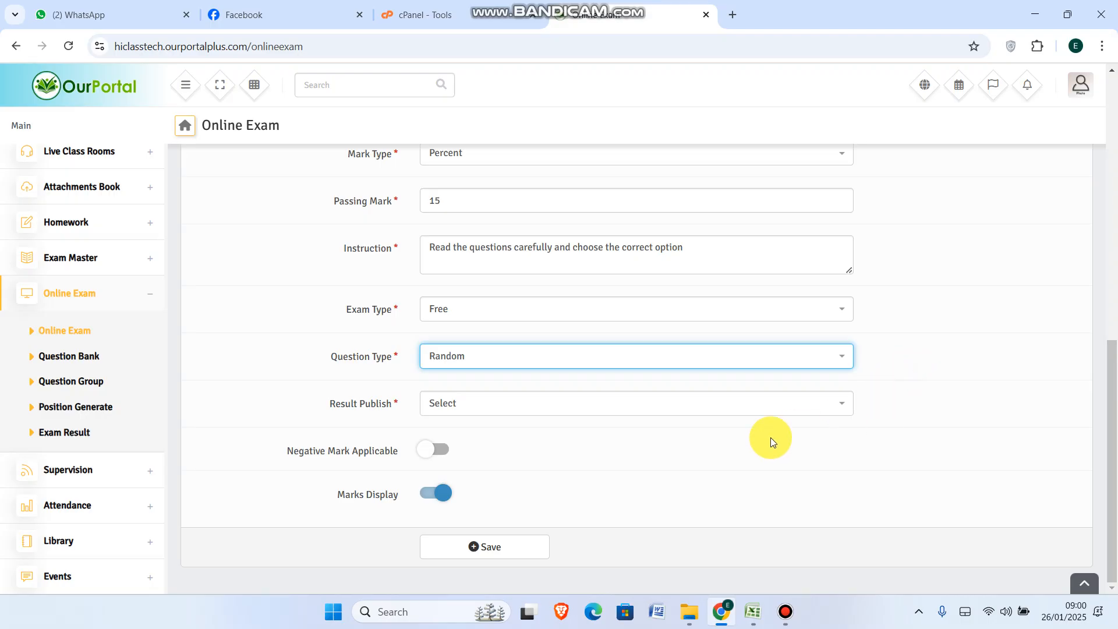
pyautogui.click(796, 412)
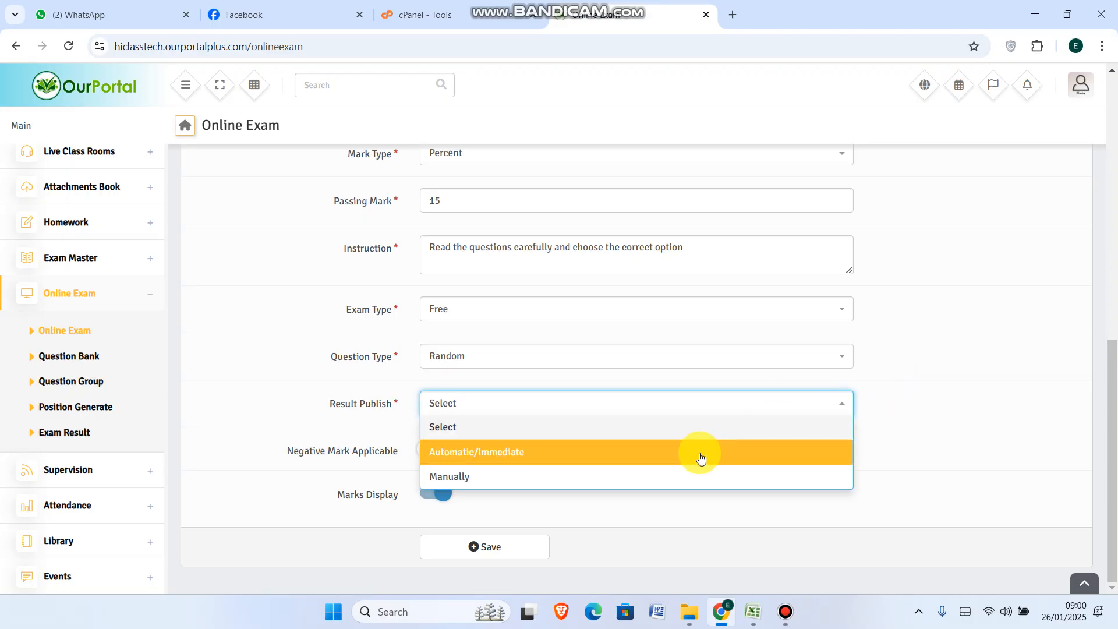
pyautogui.click(627, 453)
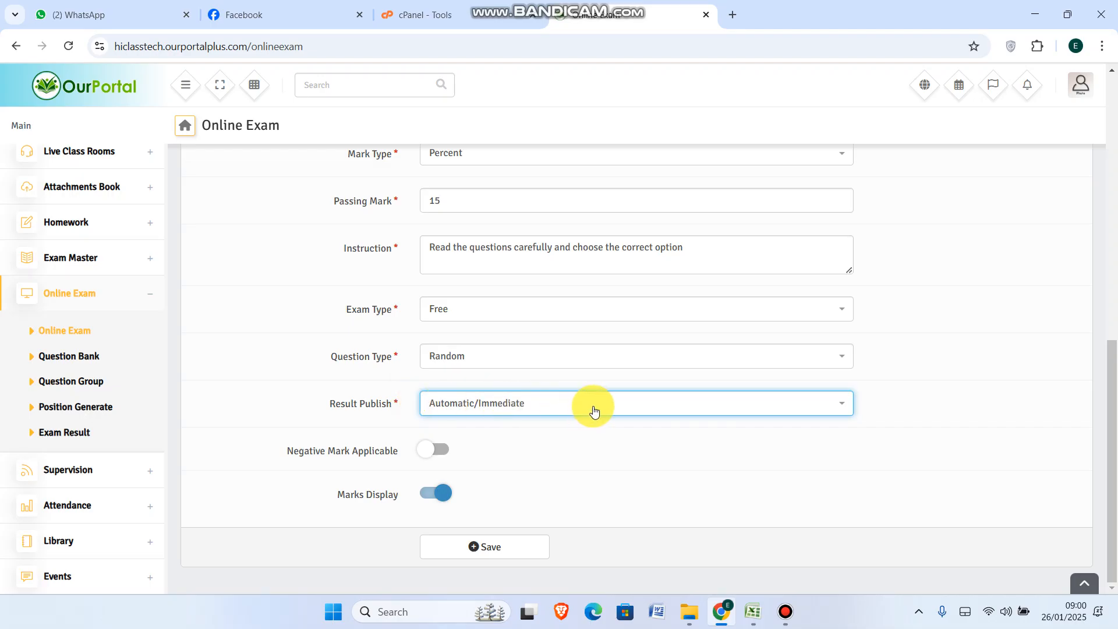
pyautogui.click(743, 491)
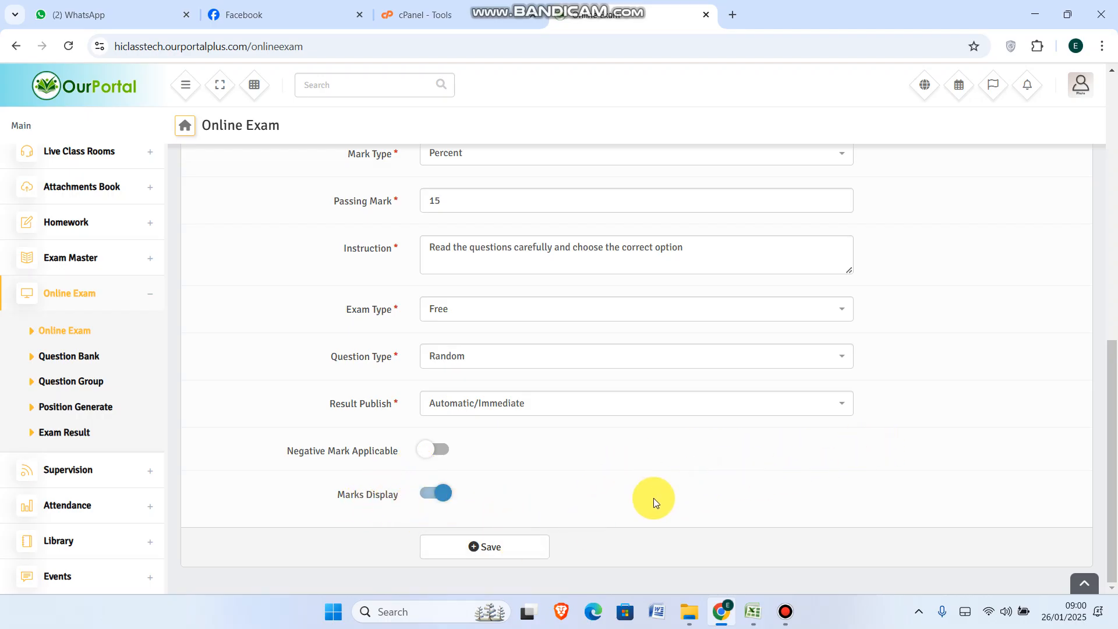
# - Save the new online exam and open question management for the Welcome TEST exam
pyautogui.click(481, 550)
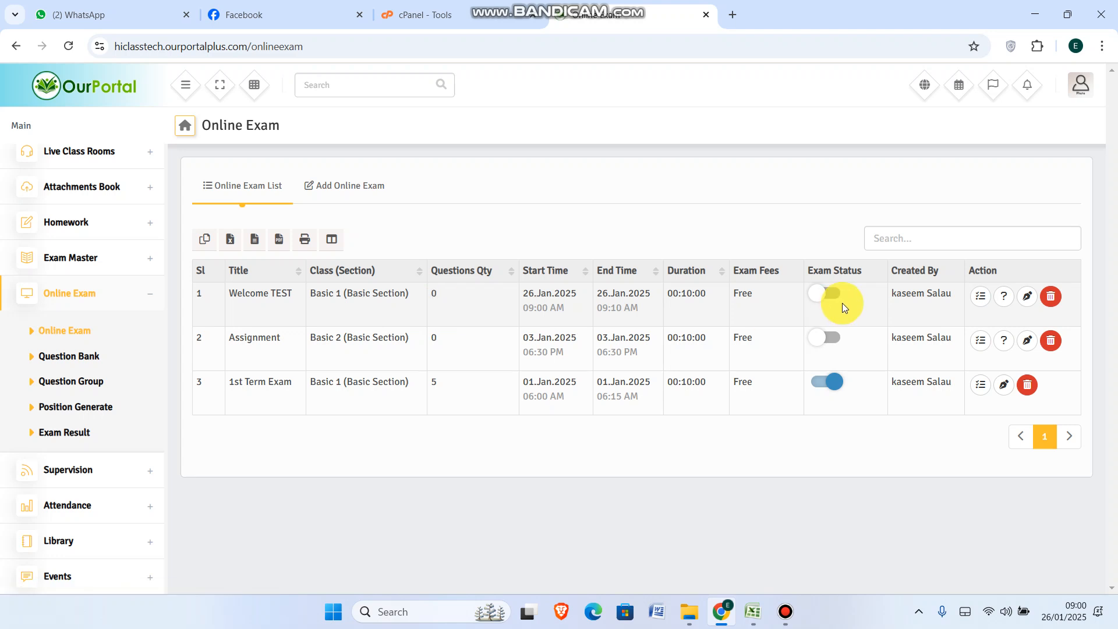
pyautogui.click(1005, 297)
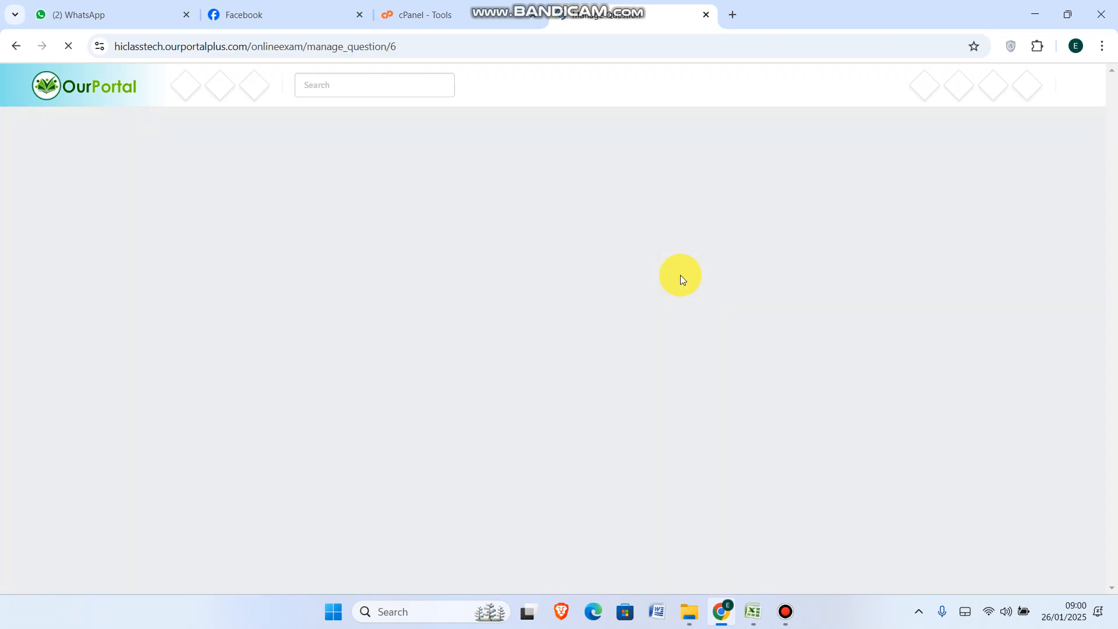
pyautogui.scroll(-3, 647, 361)
pyautogui.scroll(-2, 642, 367)
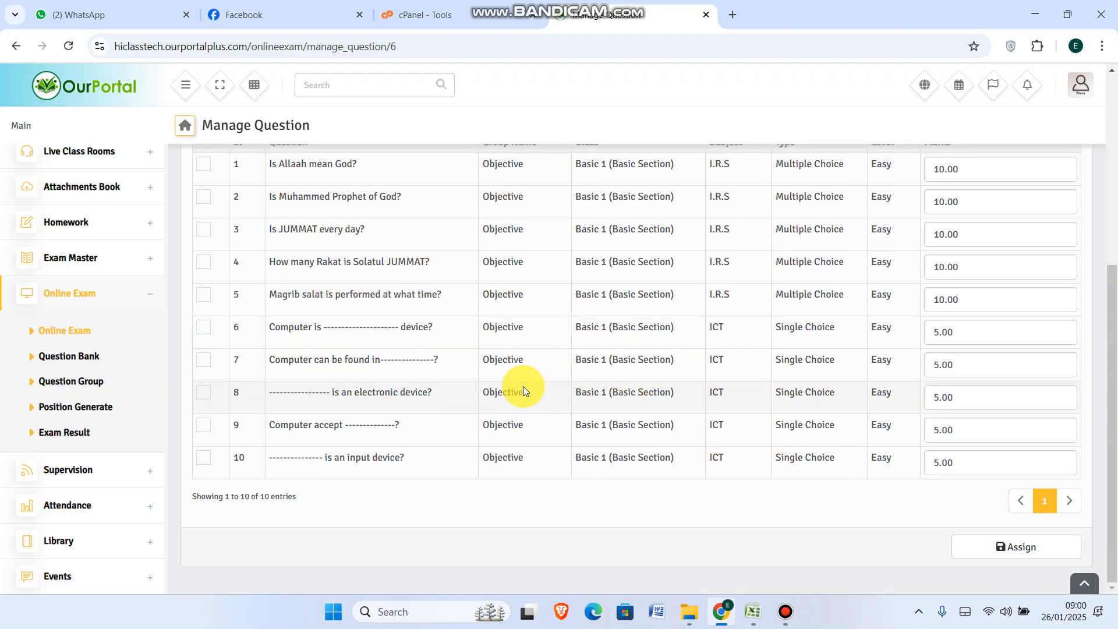
# - Assign ICT questions 6 to 9 to the Welcome TEST exam and switch its exam status on
pyautogui.click(203, 328)
pyautogui.click(204, 360)
pyautogui.click(203, 393)
pyautogui.click(204, 428)
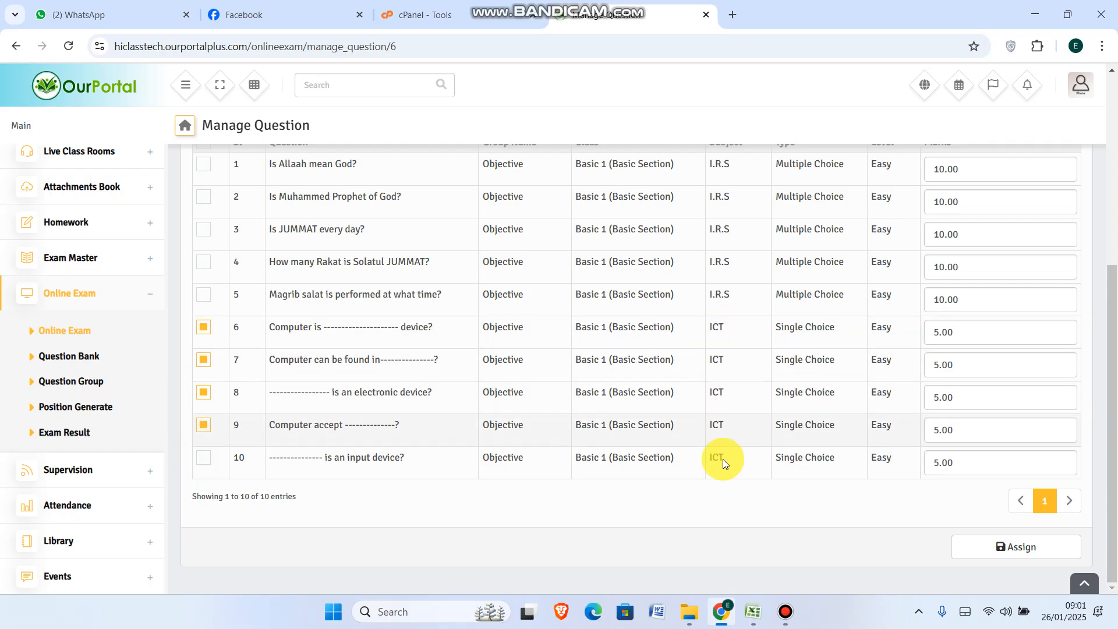
pyautogui.click(1014, 546)
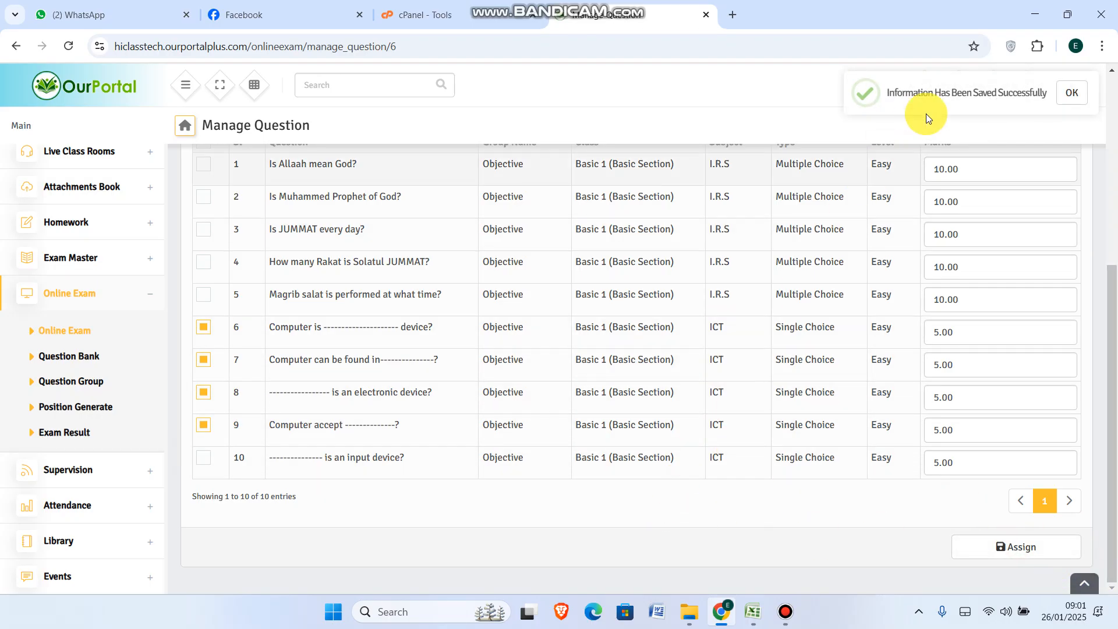
pyautogui.click(1071, 92)
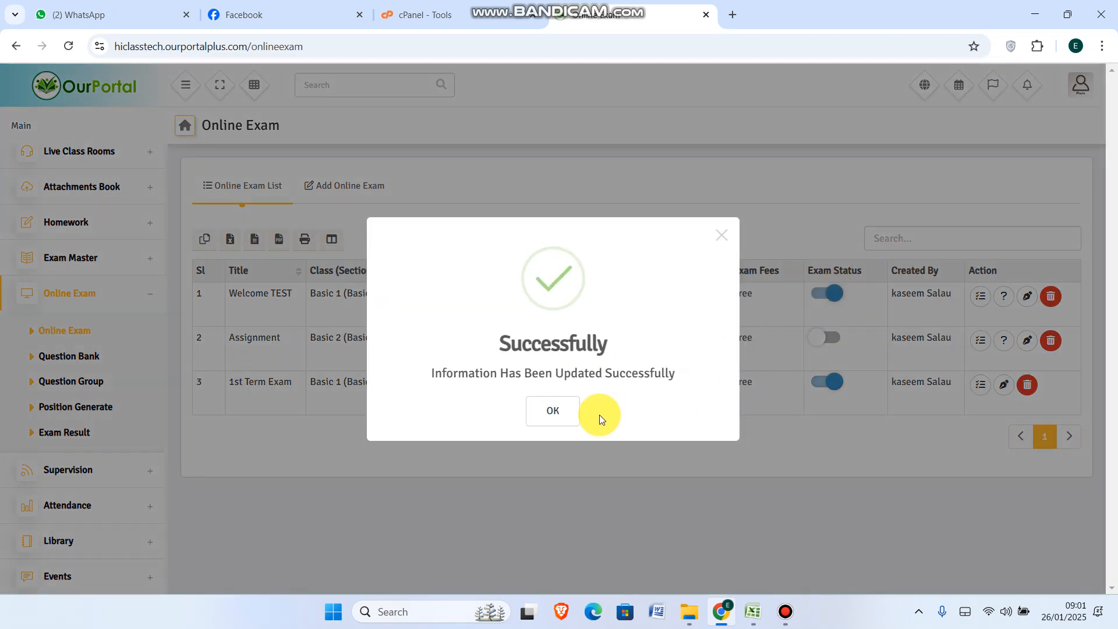
pyautogui.click(552, 409)
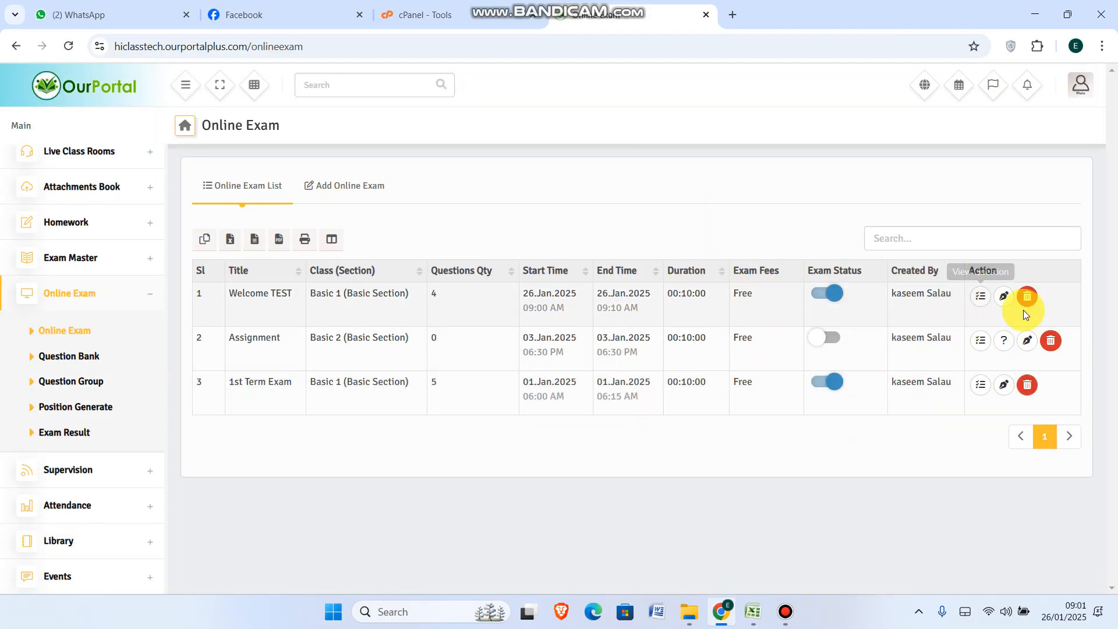
# - Log out of the admin account and log in as a student using the saved username and account password
pyautogui.click(1075, 93)
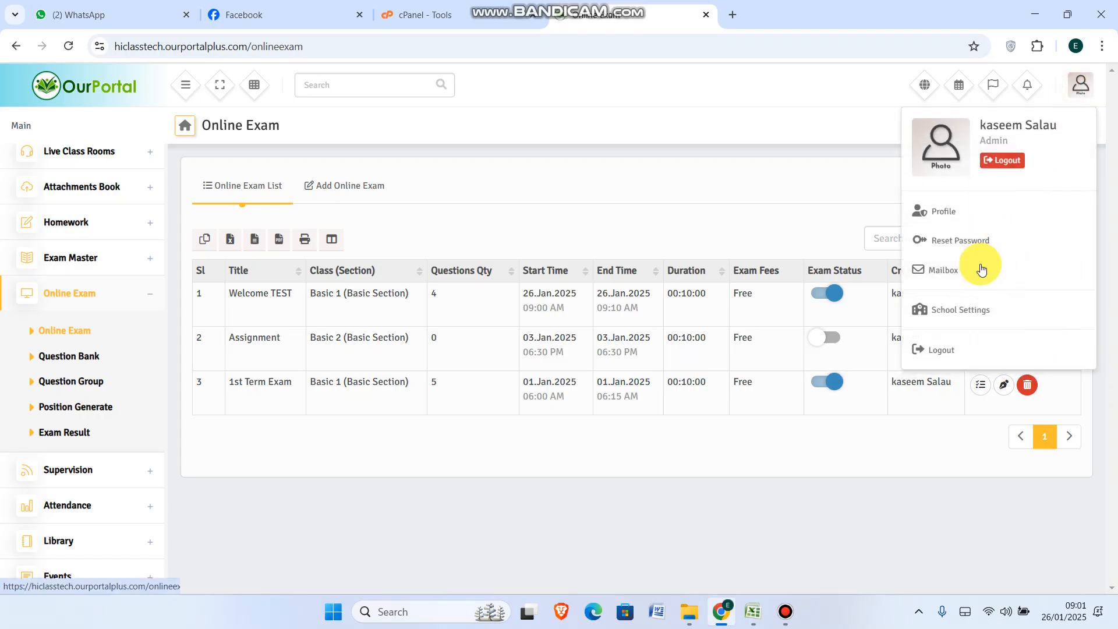
pyautogui.click(948, 344)
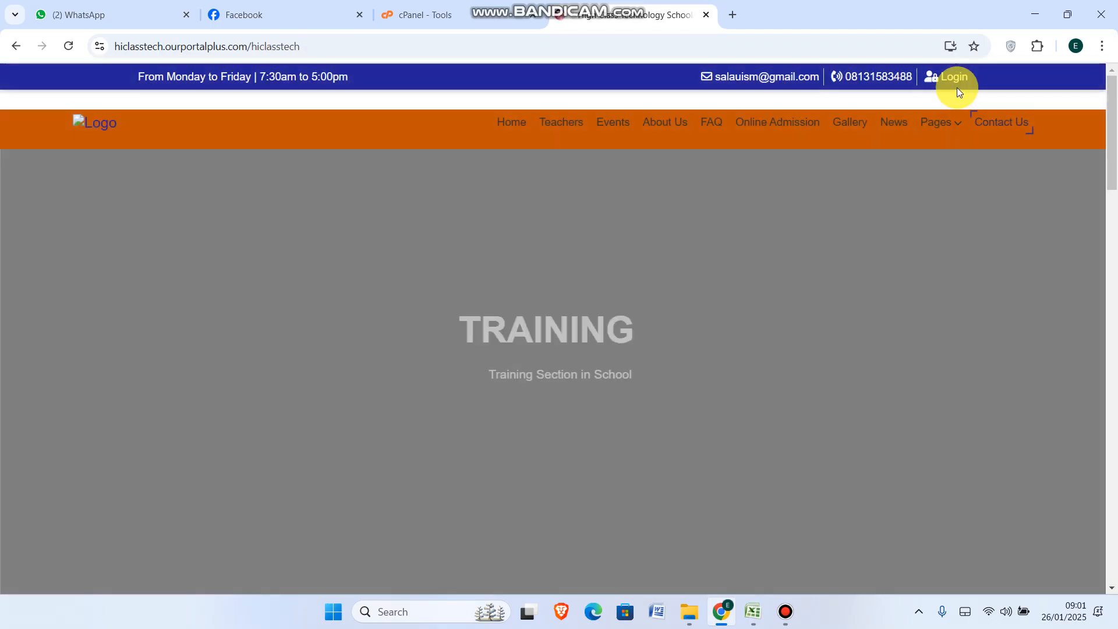
pyautogui.click(957, 92)
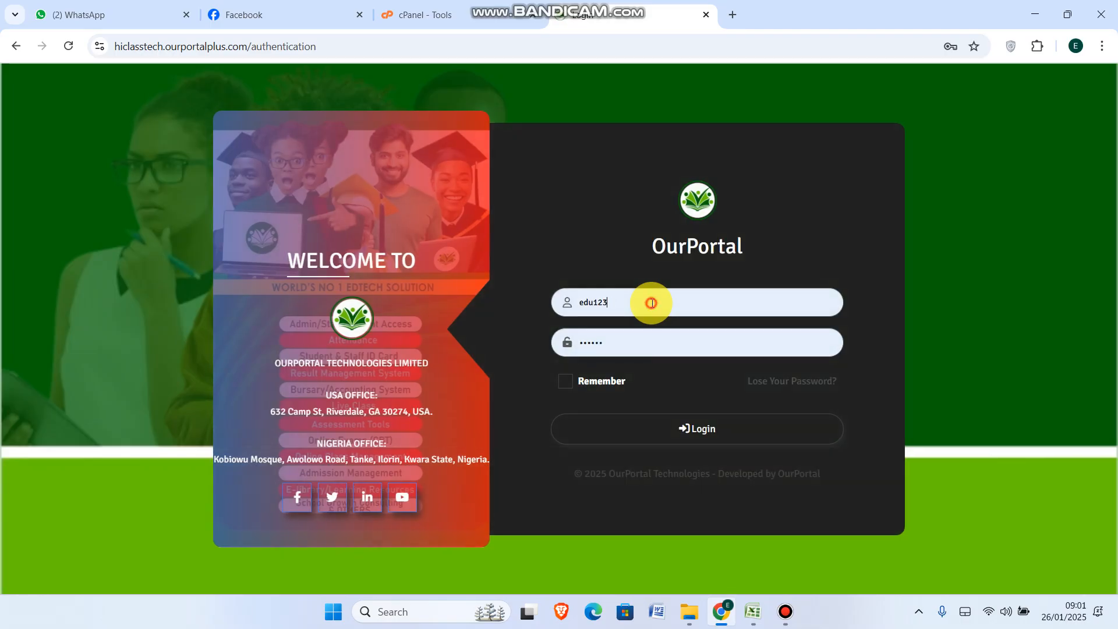
pyautogui.click(646, 302)
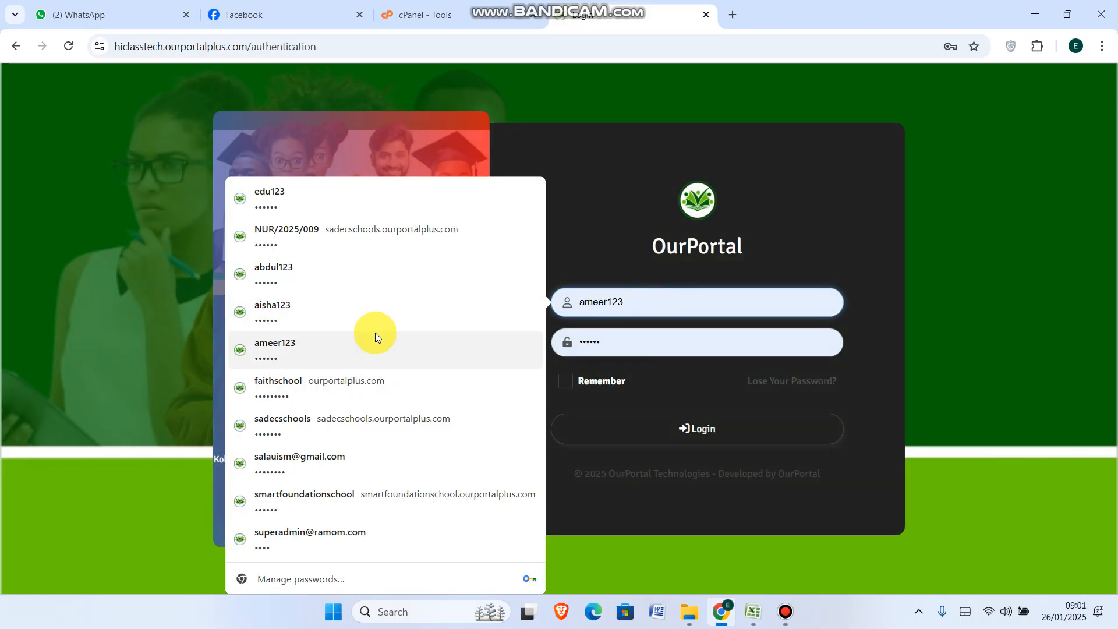
pyautogui.click(287, 269)
pyautogui.click(687, 419)
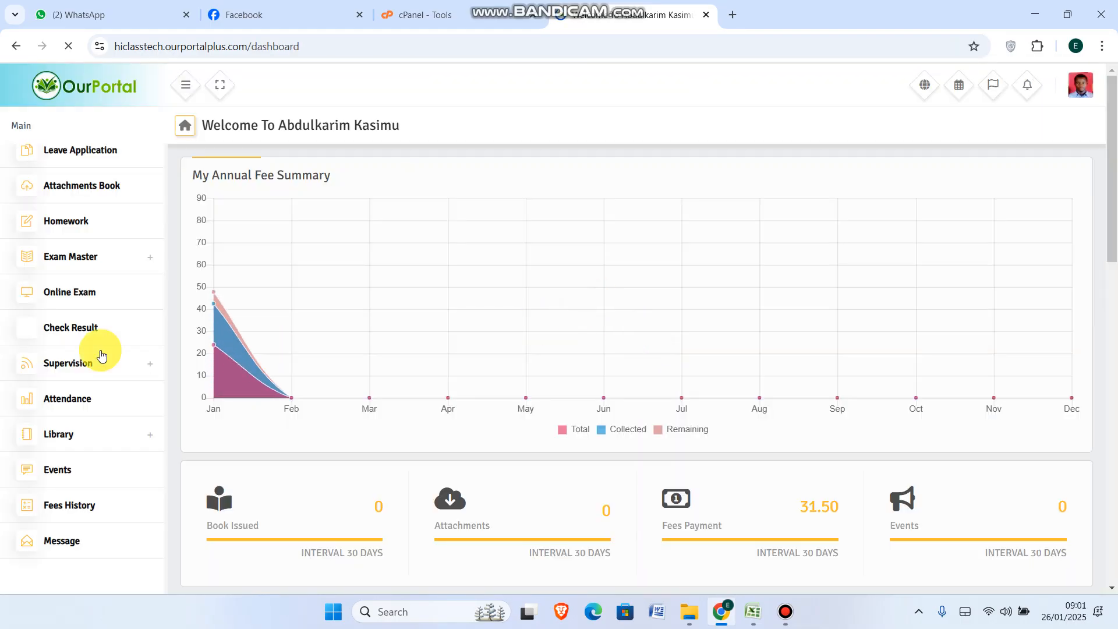
# - Open the student's online exam list and start the Welcome TEST exam
pyautogui.click(686, 266)
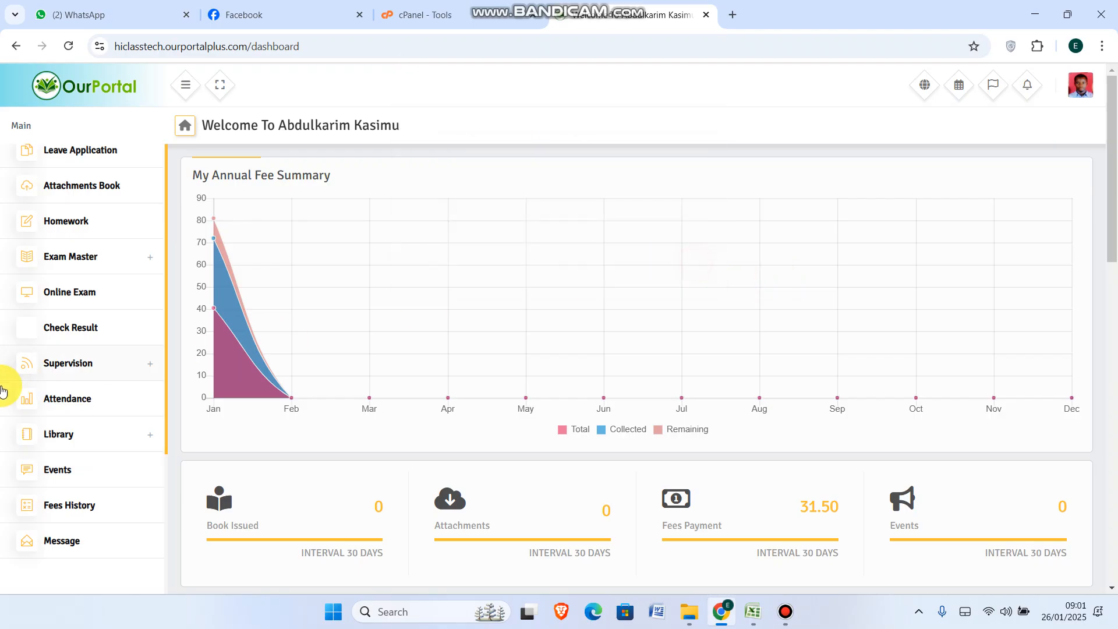
pyautogui.click(72, 291)
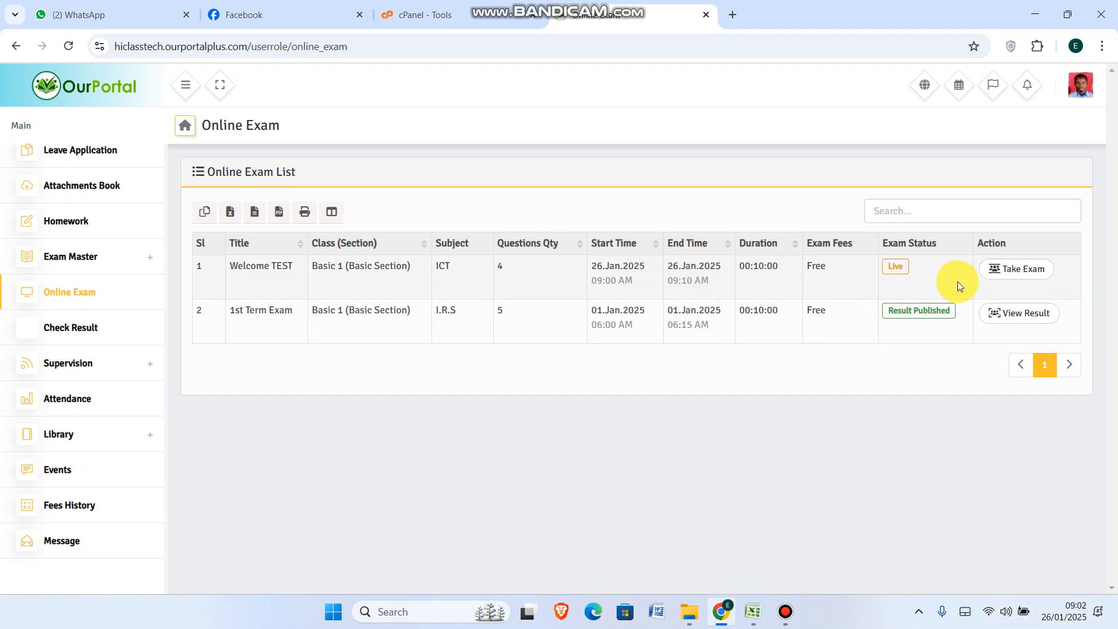
pyautogui.click(1009, 276)
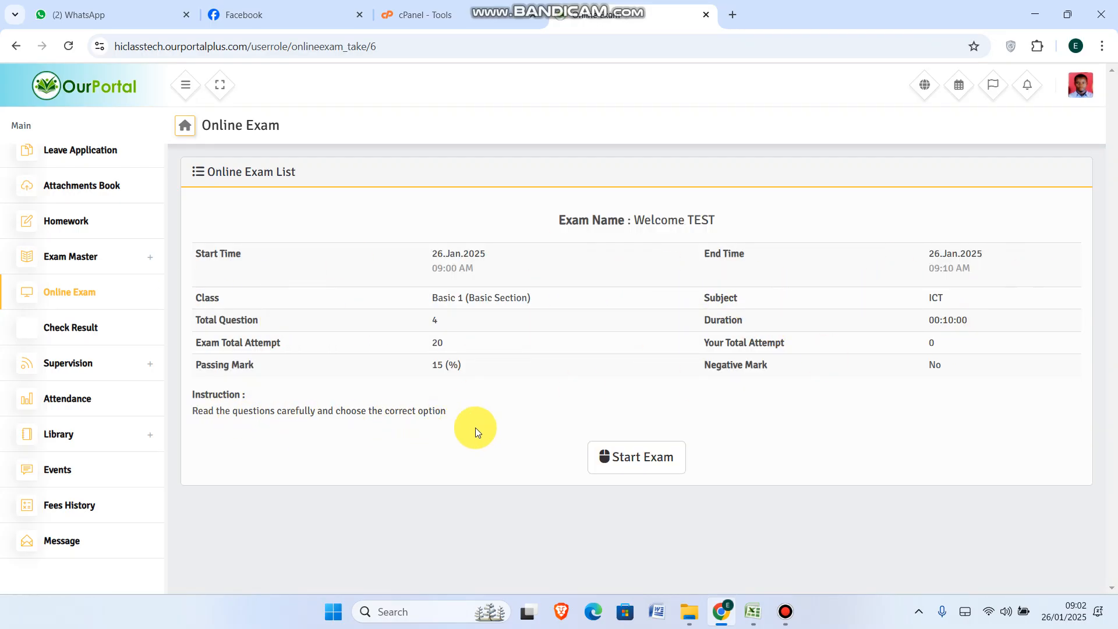
pyautogui.click(642, 460)
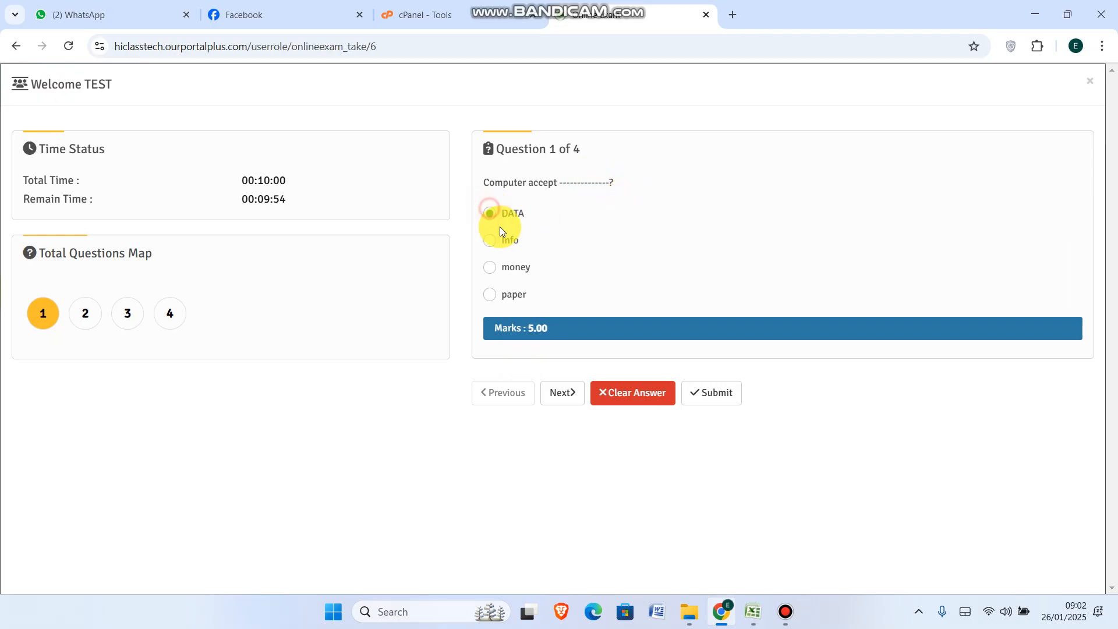
# - Answer the four questions with "DATA", "Computer", "In School" and "An Electronic", and submit the completed exam
pyautogui.click(564, 395)
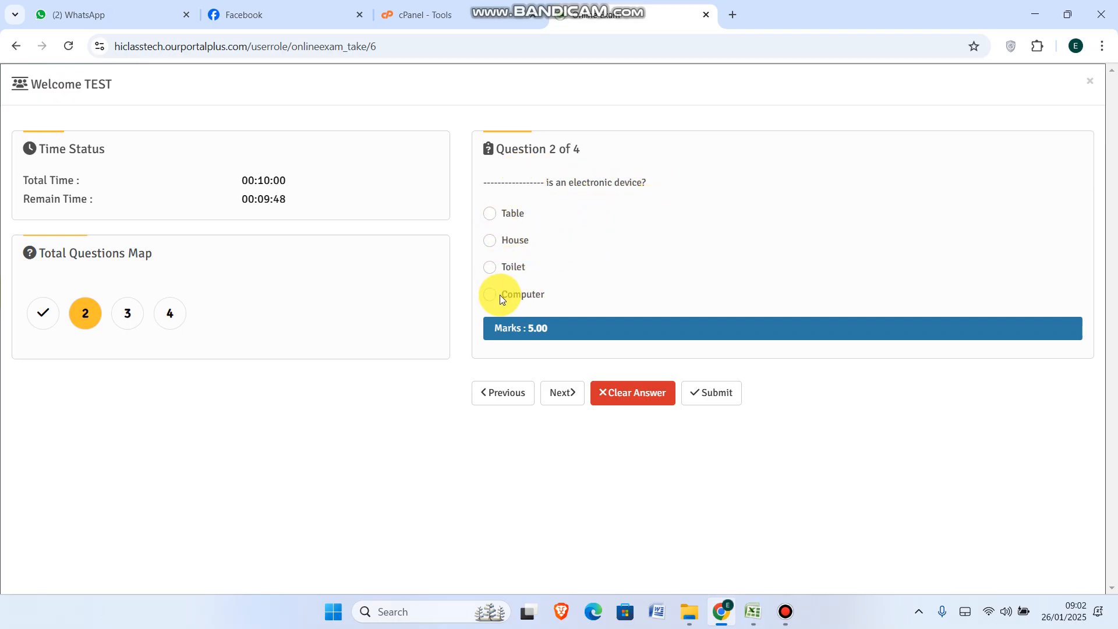
pyautogui.click(562, 392)
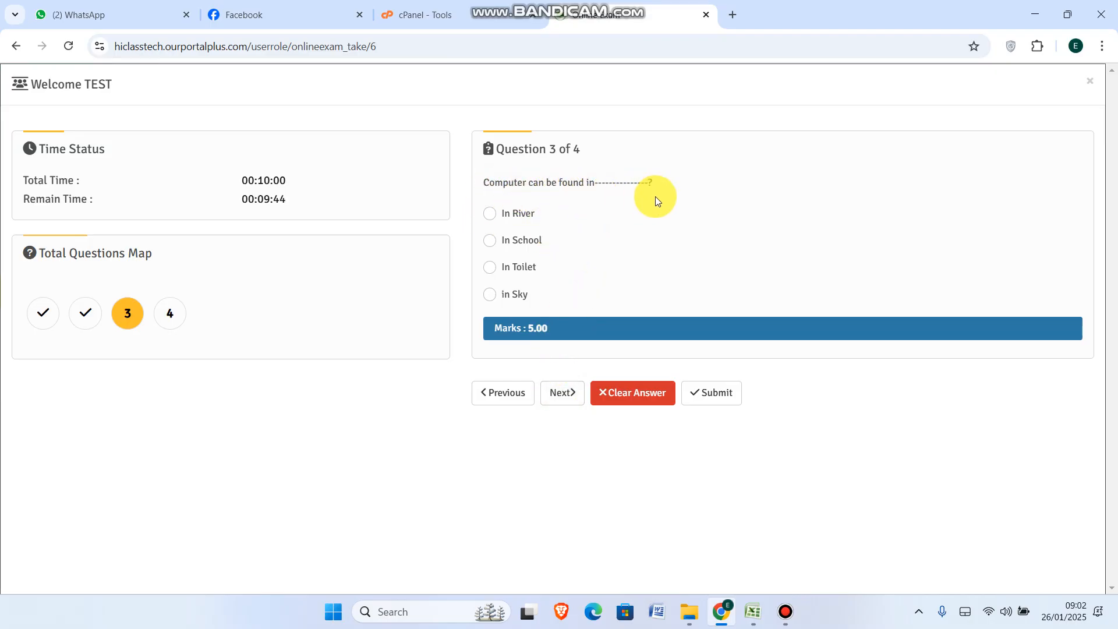
pyautogui.click(489, 241)
pyautogui.click(564, 387)
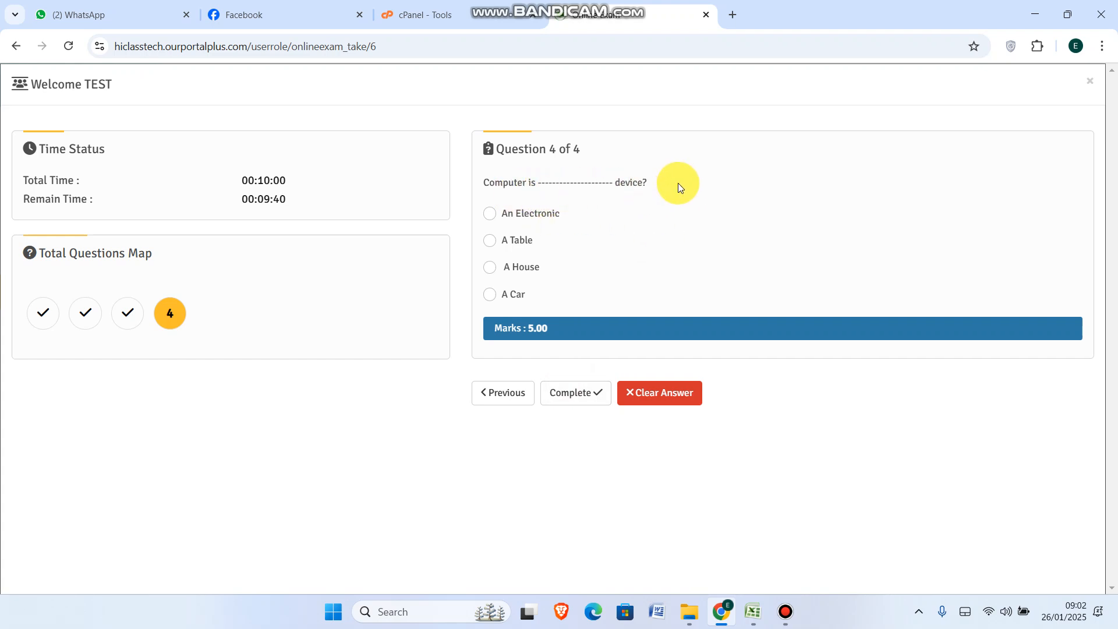
pyautogui.click(489, 215)
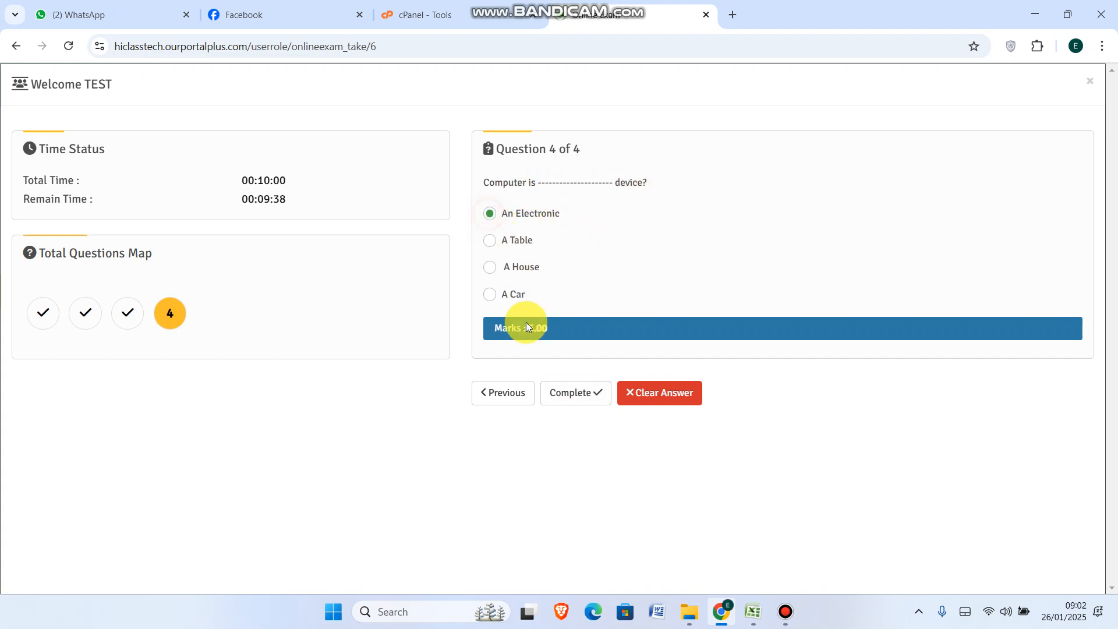
pyautogui.click(560, 395)
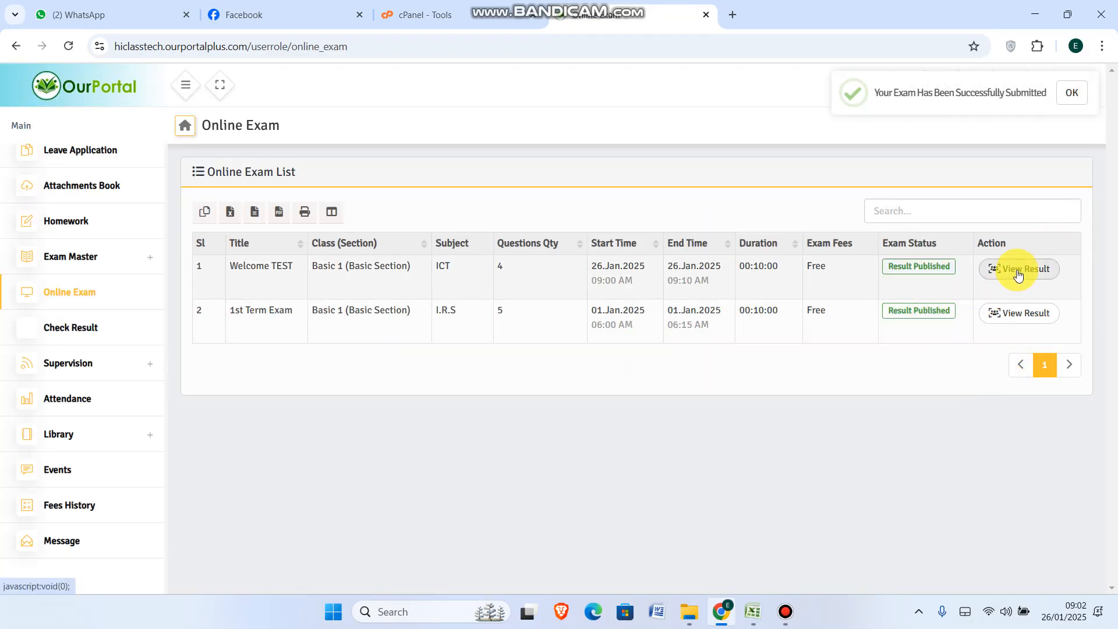
# - View the student's Welcome TEST exam result and close it
pyautogui.click(1017, 270)
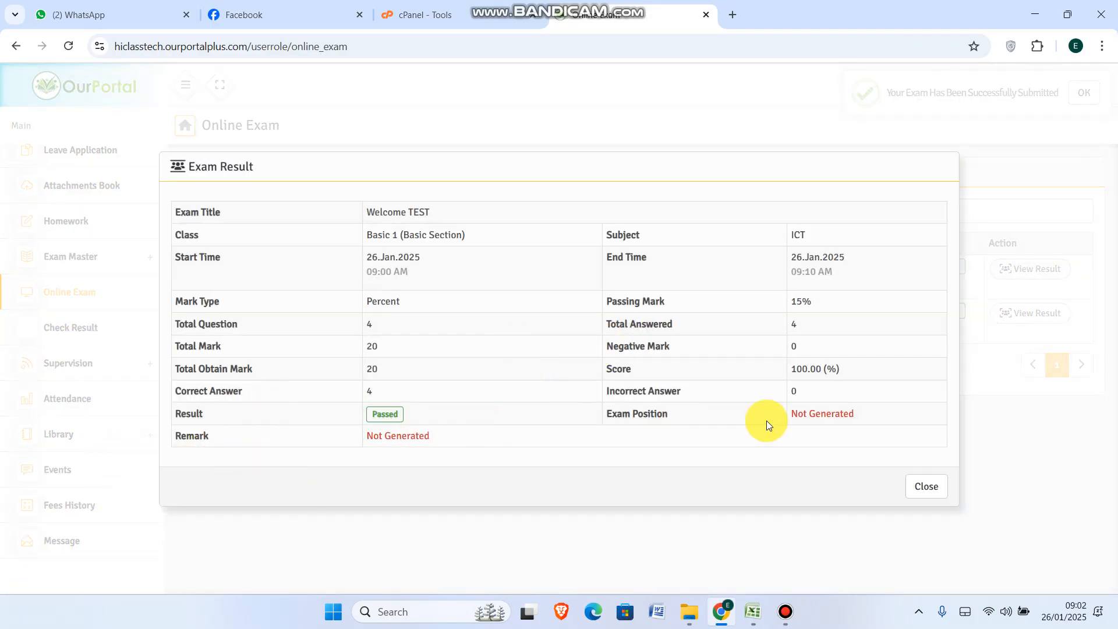
pyautogui.click(927, 487)
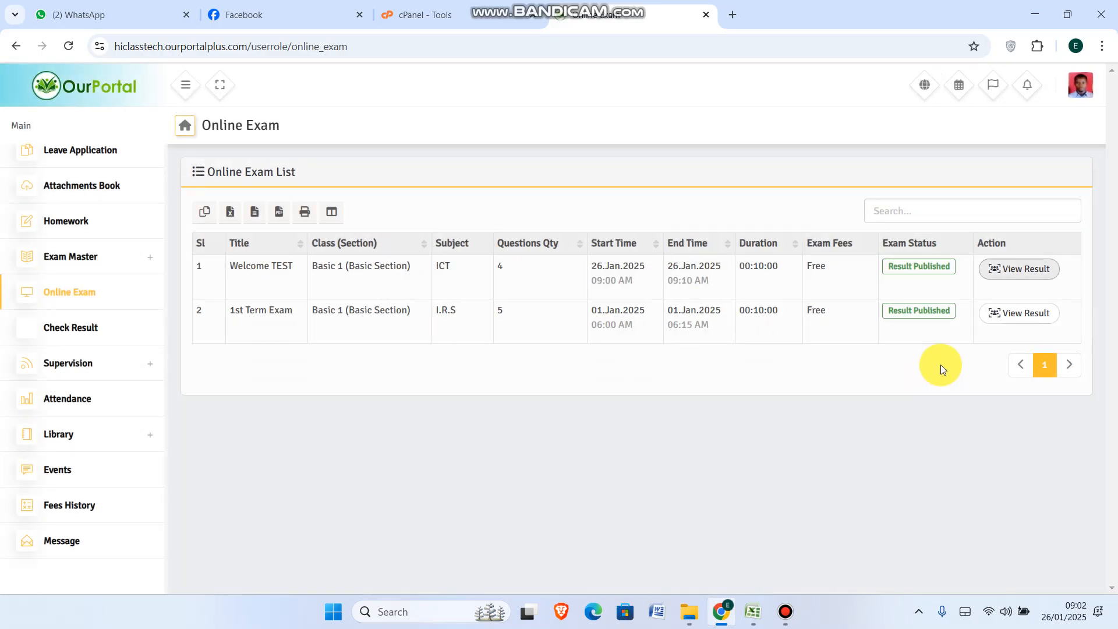
# - Log out of the student account and log back in as admin using the saved e-mail and account password
pyautogui.click(1083, 98)
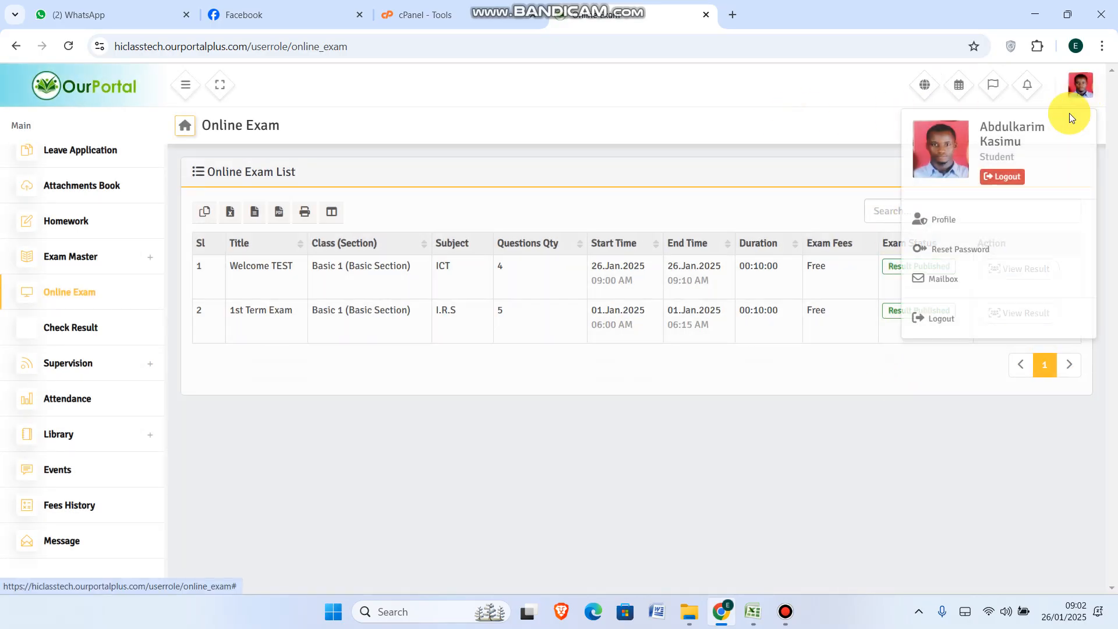
pyautogui.click(937, 321)
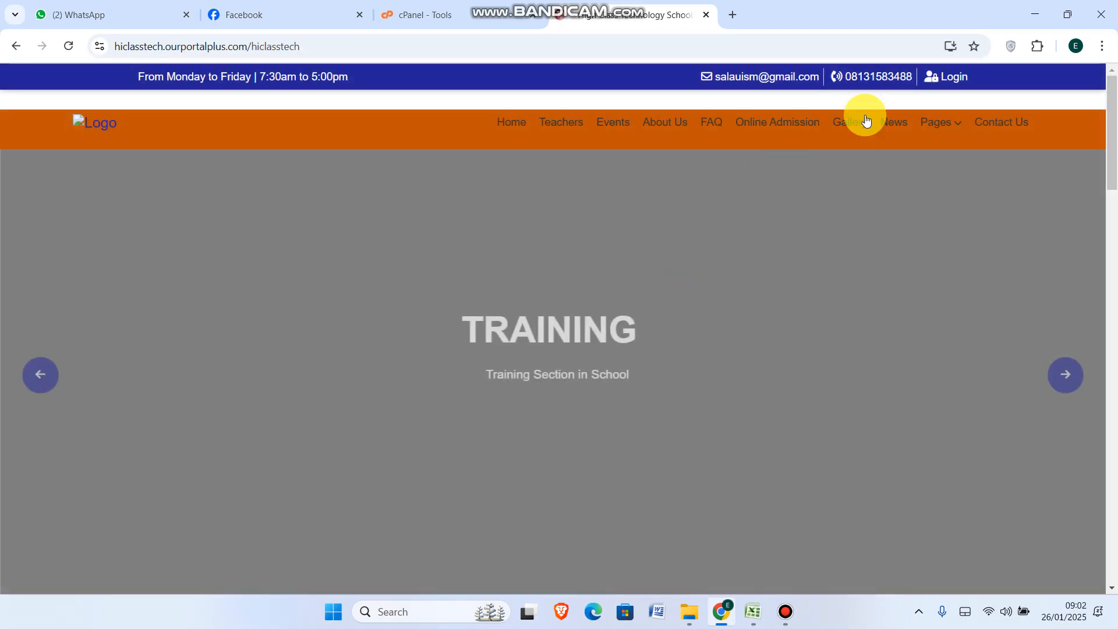
pyautogui.click(948, 76)
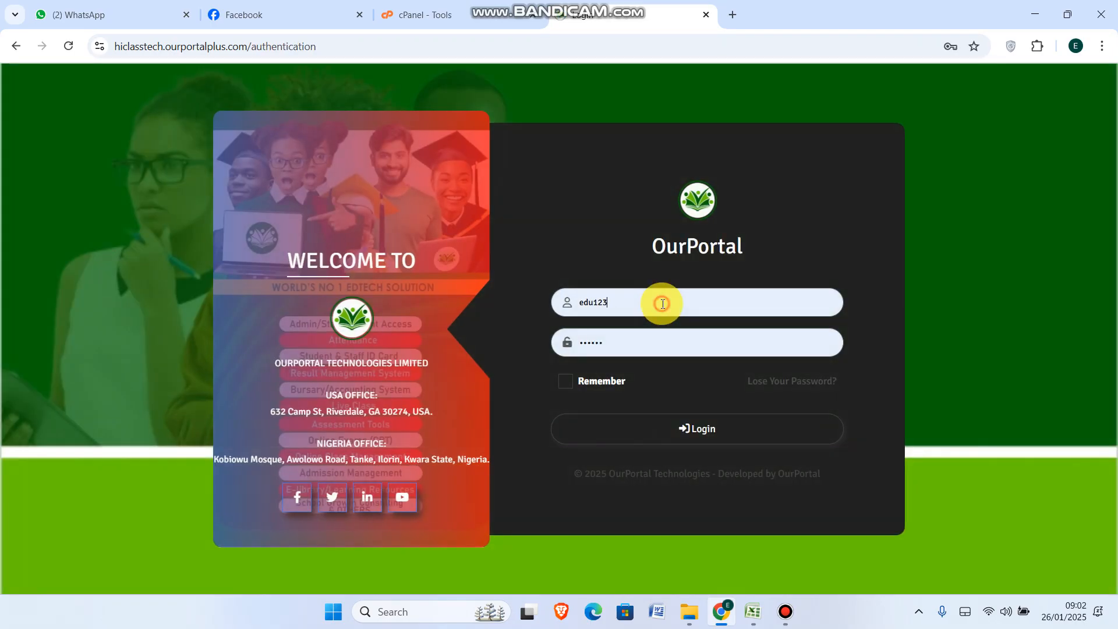
pyautogui.click(661, 301)
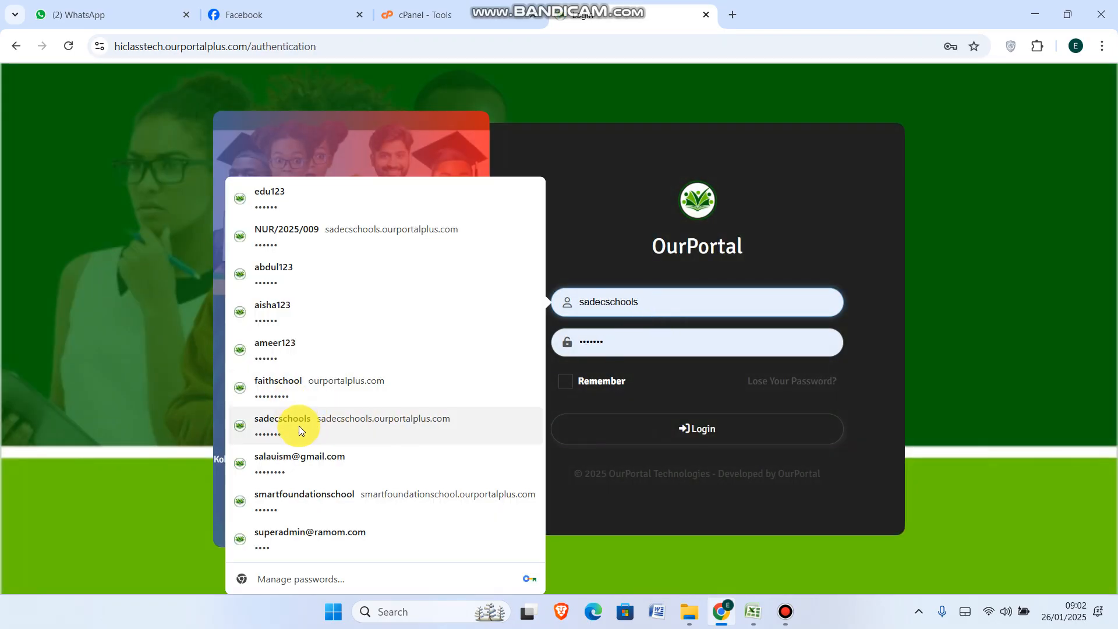
pyautogui.click(309, 458)
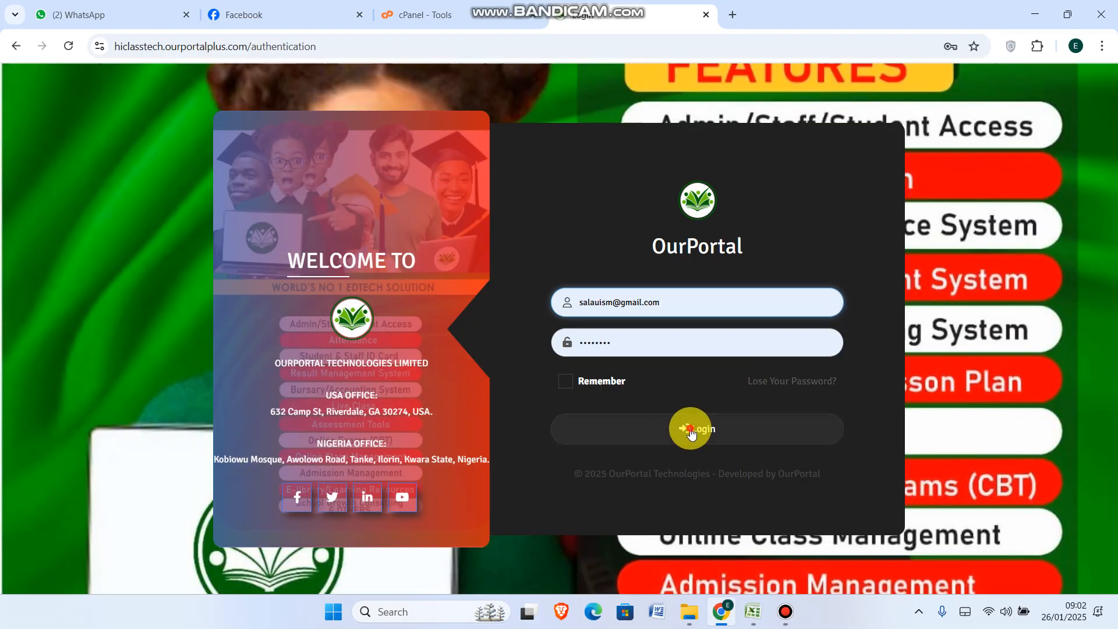
pyautogui.click(691, 433)
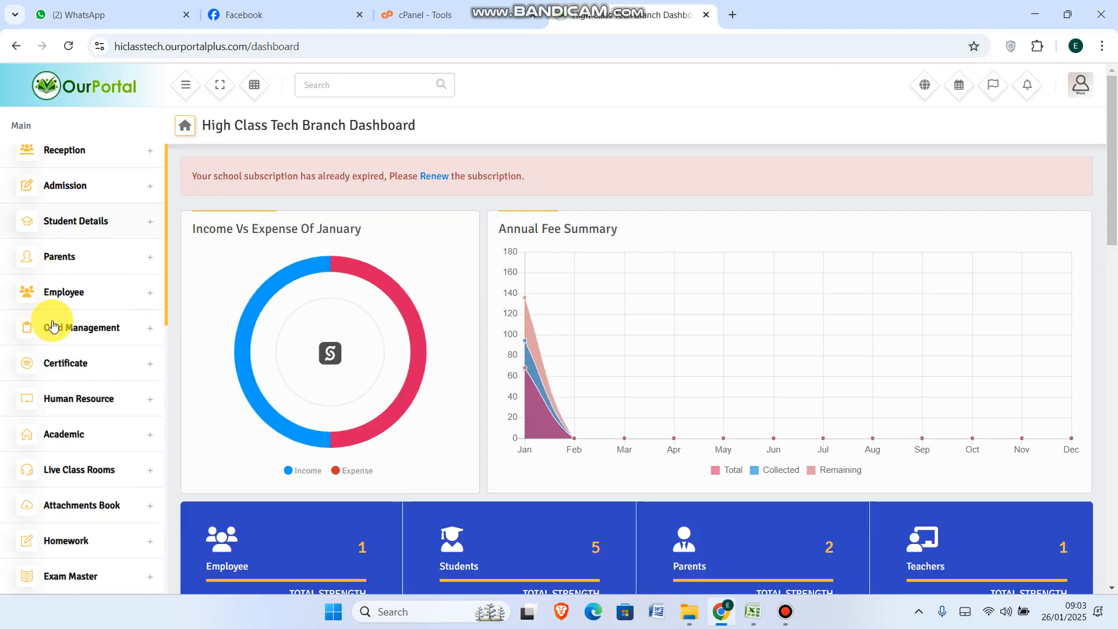
# - Open the online exam Position Generate page and filter the students by class Basic 1 and exam Welcome TEST
pyautogui.scroll(-3, 102, 440)
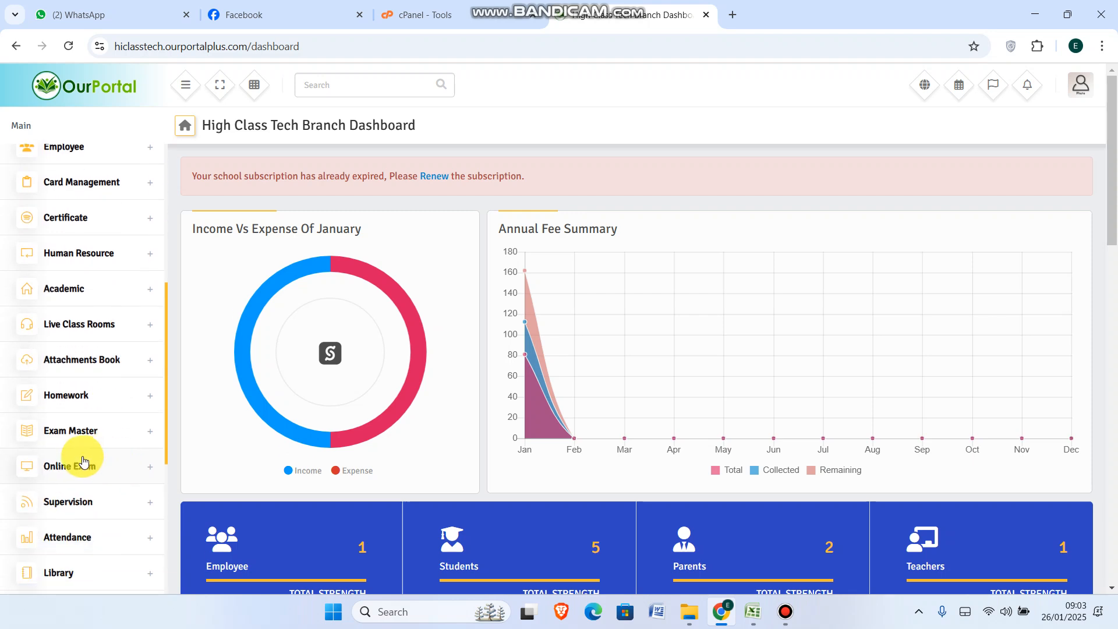
pyautogui.click(74, 466)
pyautogui.scroll(-2, 93, 501)
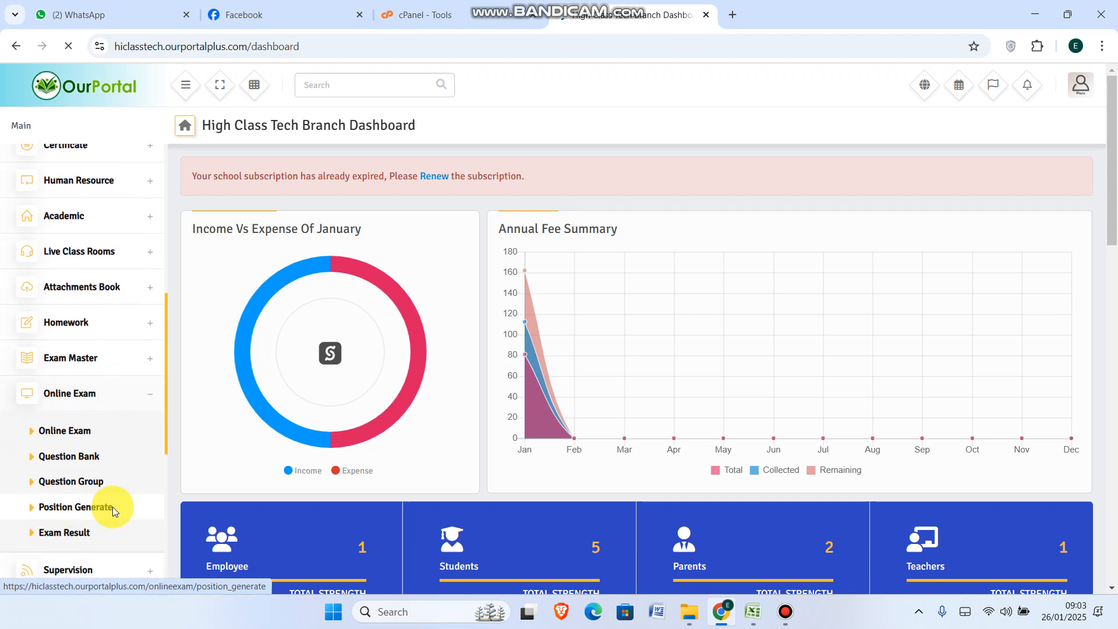
pyautogui.click(113, 507)
pyautogui.click(489, 230)
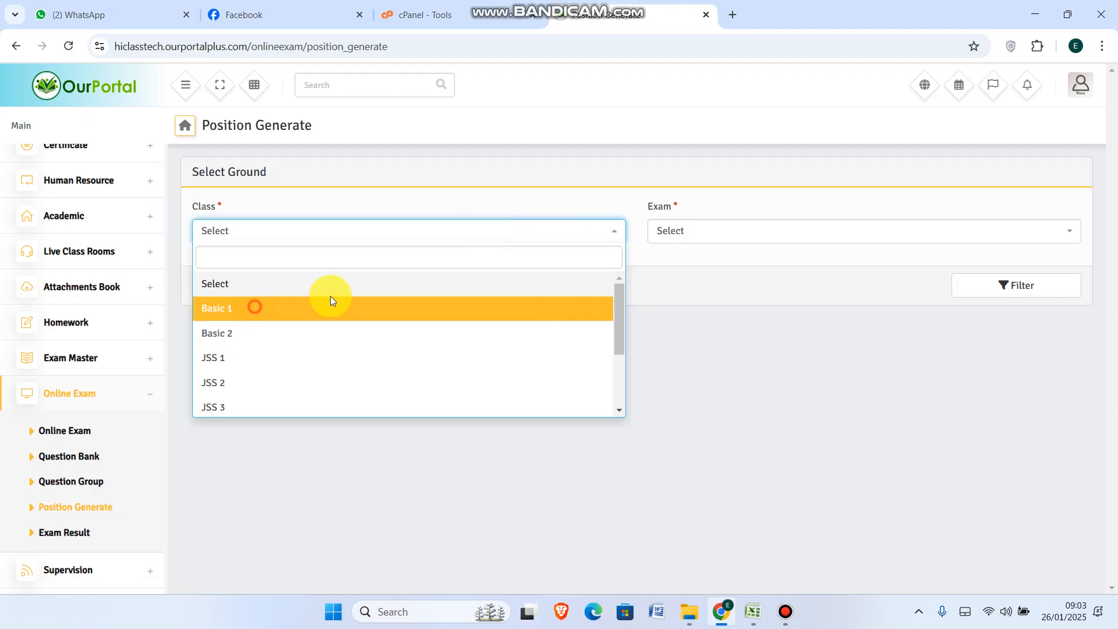
pyautogui.click(260, 307)
pyautogui.click(761, 230)
pyautogui.click(688, 335)
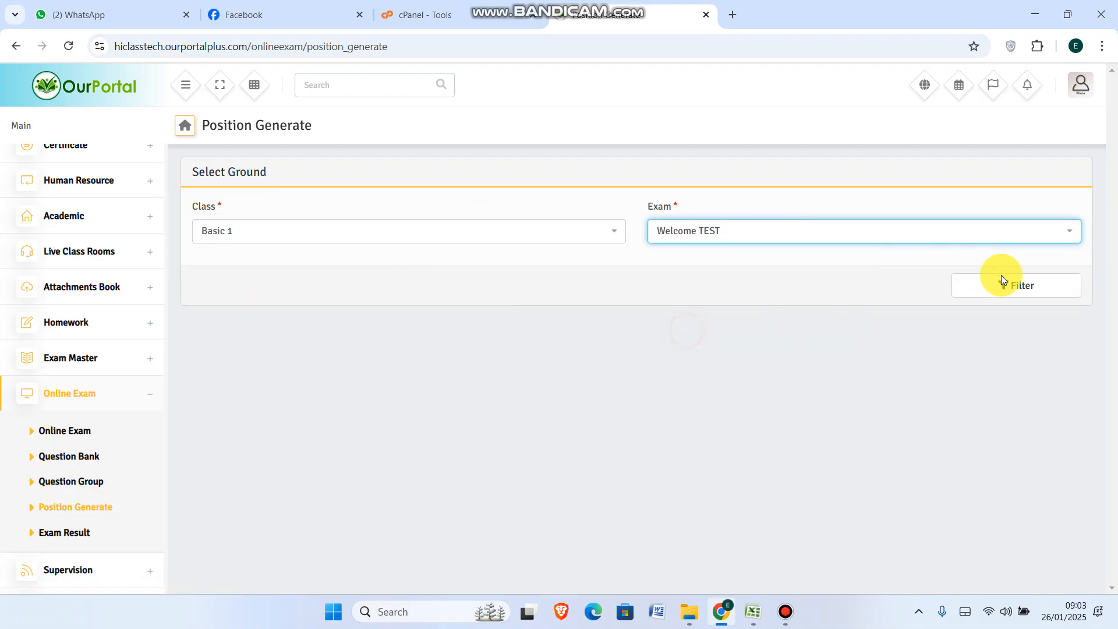
pyautogui.click(960, 289)
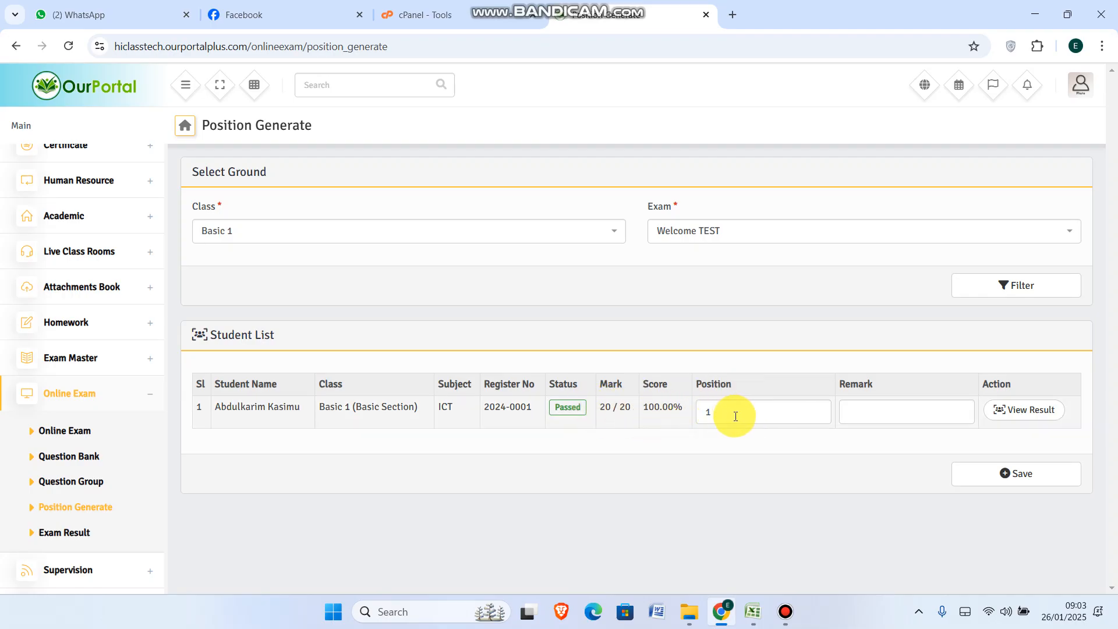
# - Enter the remark "Good Performance" for the listed student and save the exam position and remark
pyautogui.click(866, 413)
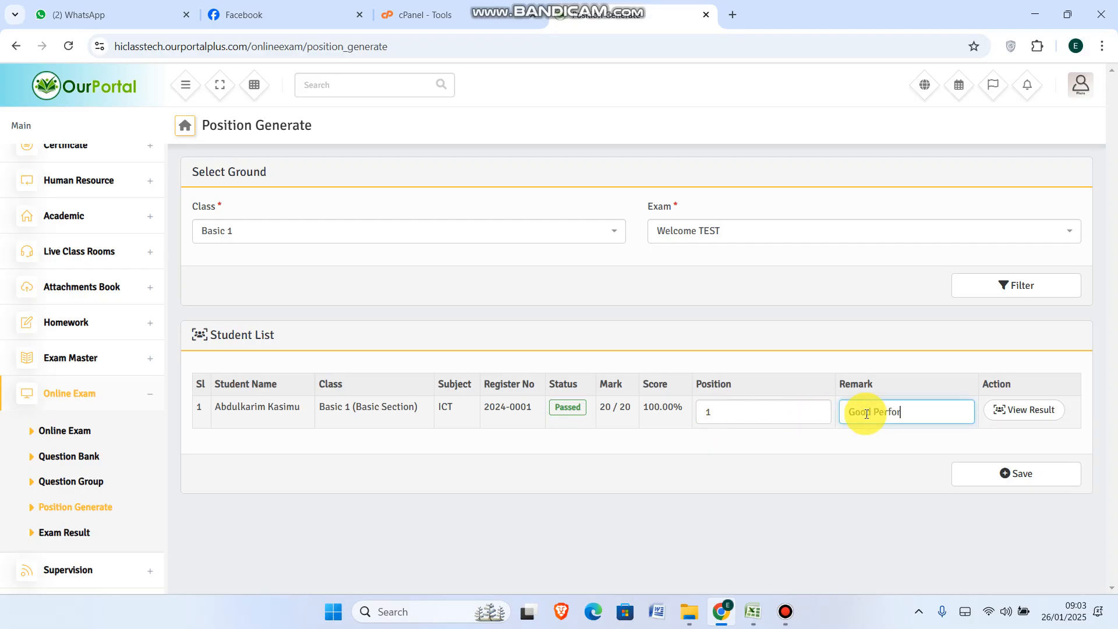
pyautogui.click(1023, 474)
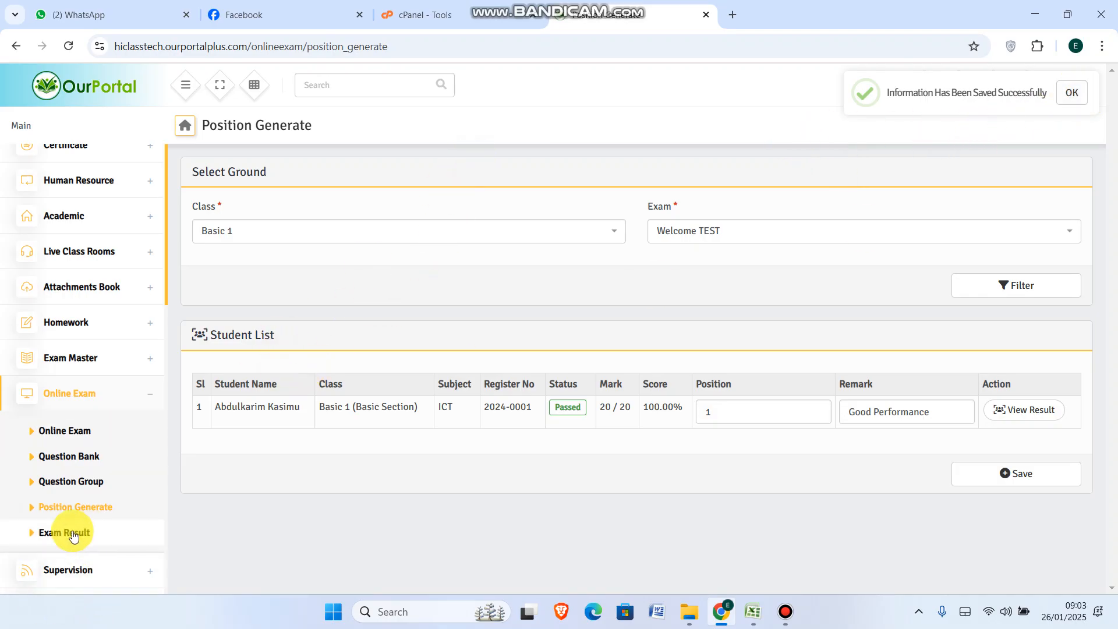
# - Filter the online Exam Result page by class Basic 1 and exam Welcome TEST, then view the student's detailed result and close it
pyautogui.click(52, 533)
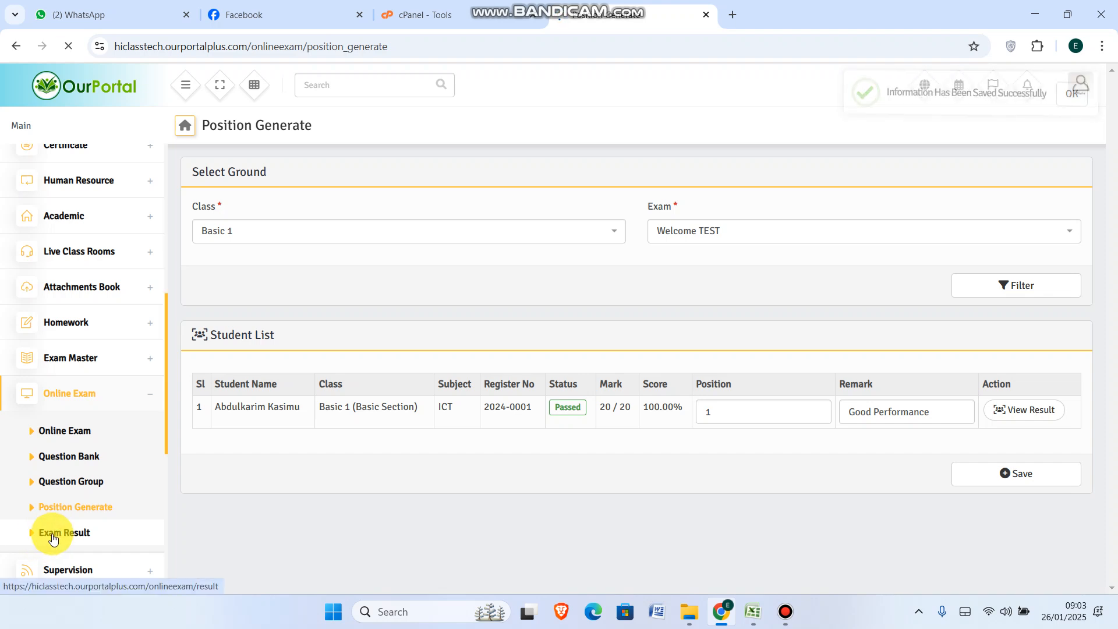
pyautogui.click(340, 231)
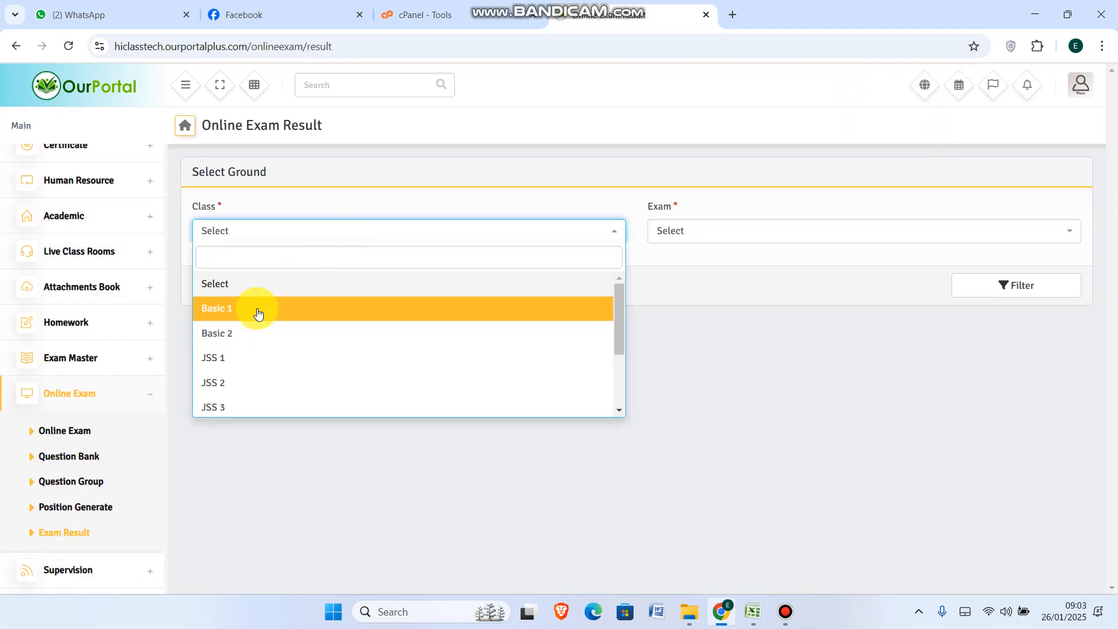
pyautogui.click(257, 310)
pyautogui.click(702, 236)
pyautogui.click(684, 334)
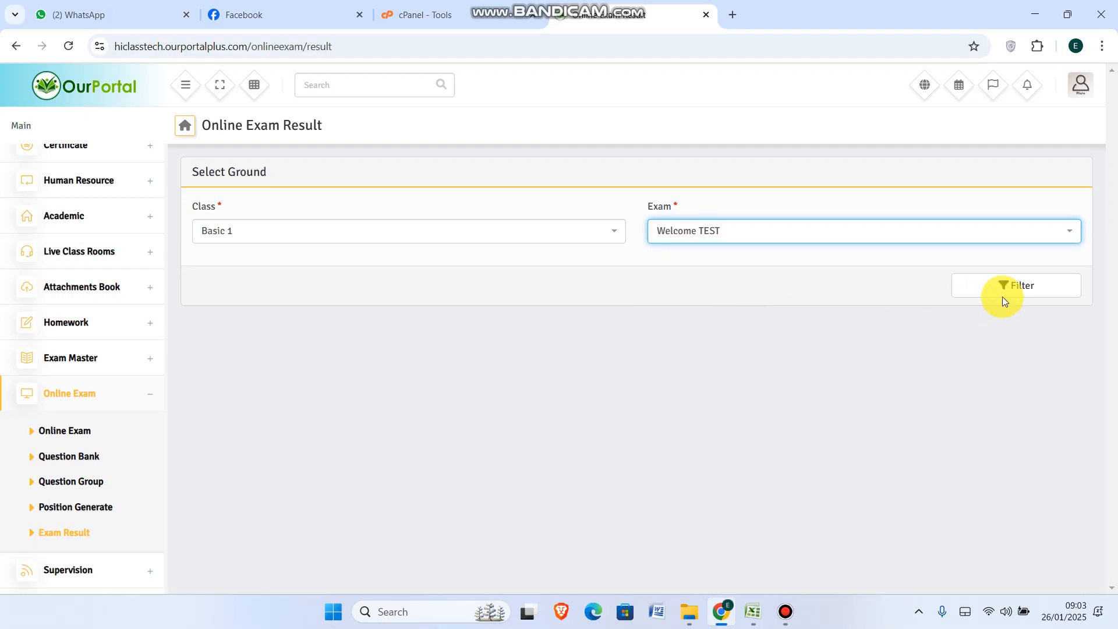
pyautogui.click(996, 291)
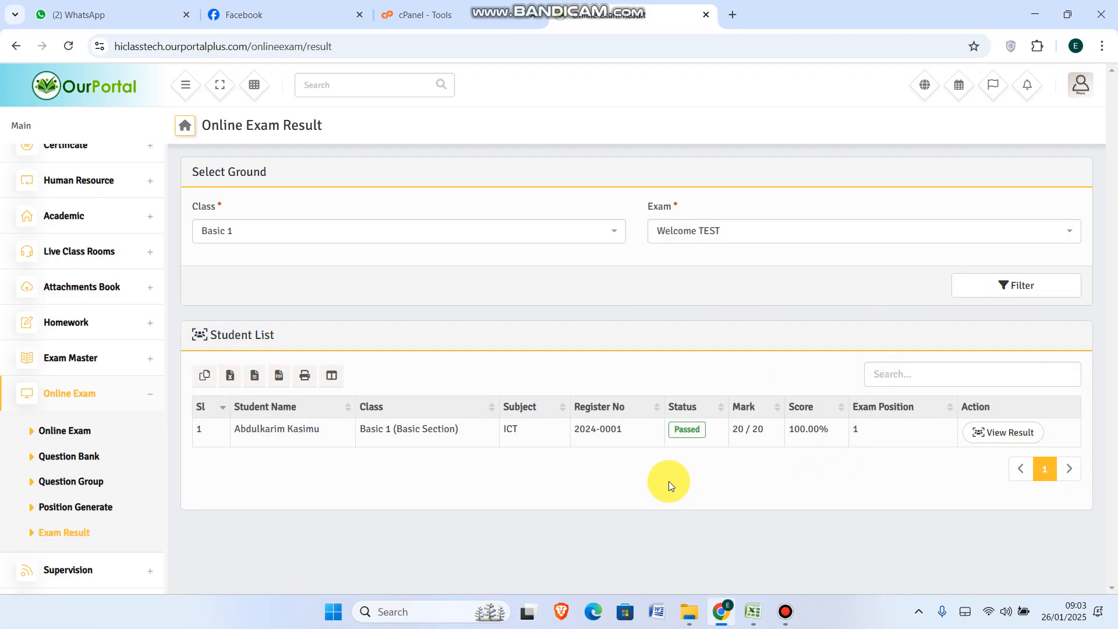
pyautogui.click(1007, 432)
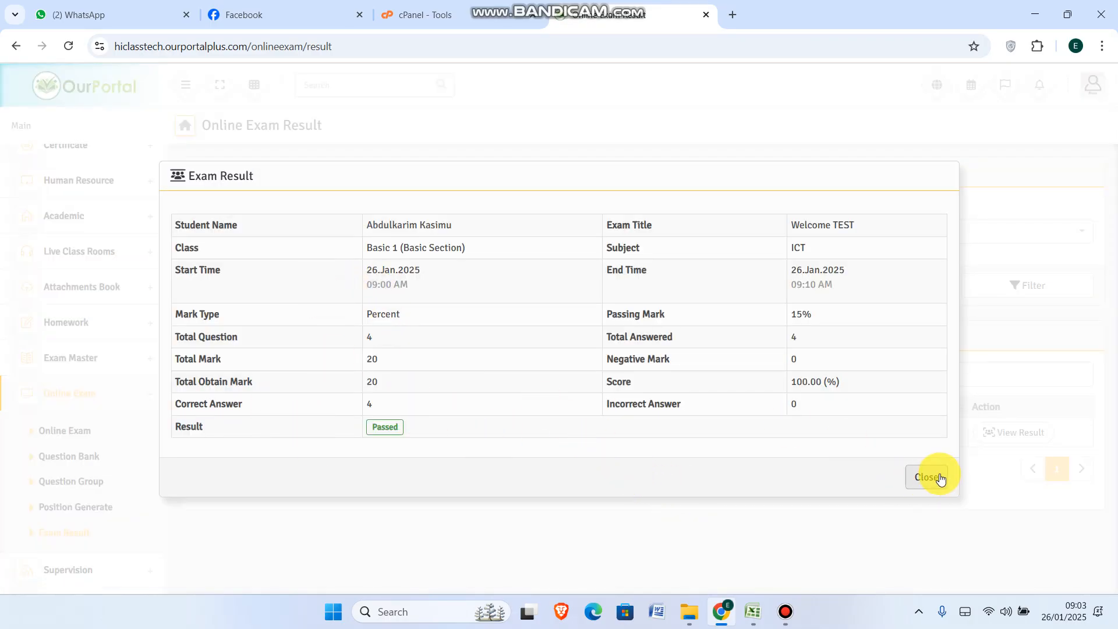
pyautogui.click(934, 478)
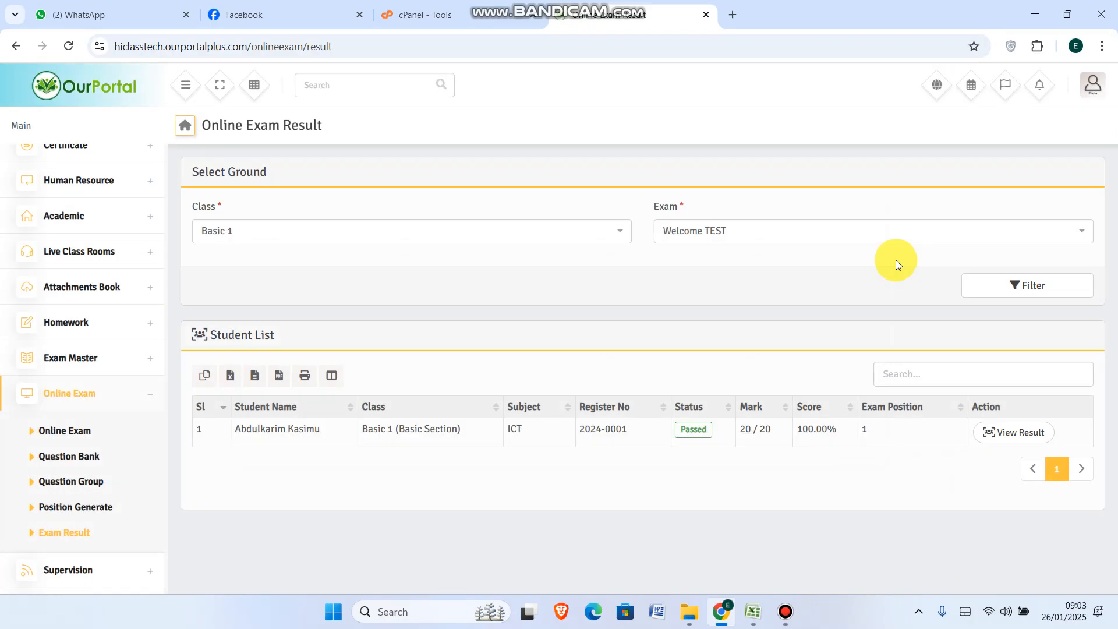
# - Log out of the admin account and log back in as the student using the saved username and account password
pyautogui.click(1079, 88)
pyautogui.click(934, 341)
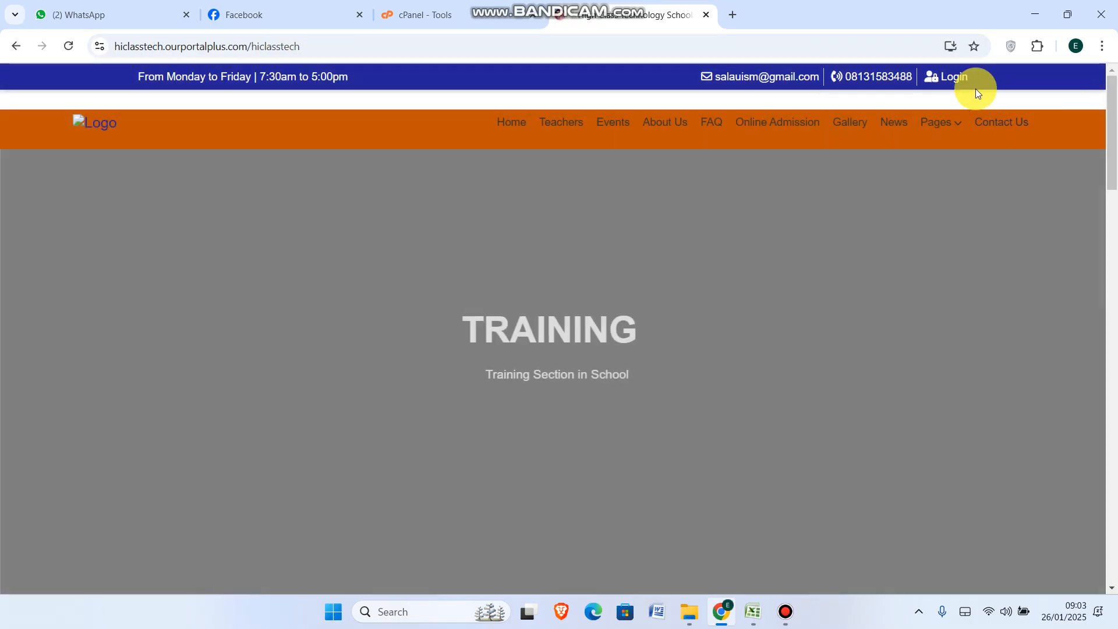
pyautogui.click(955, 75)
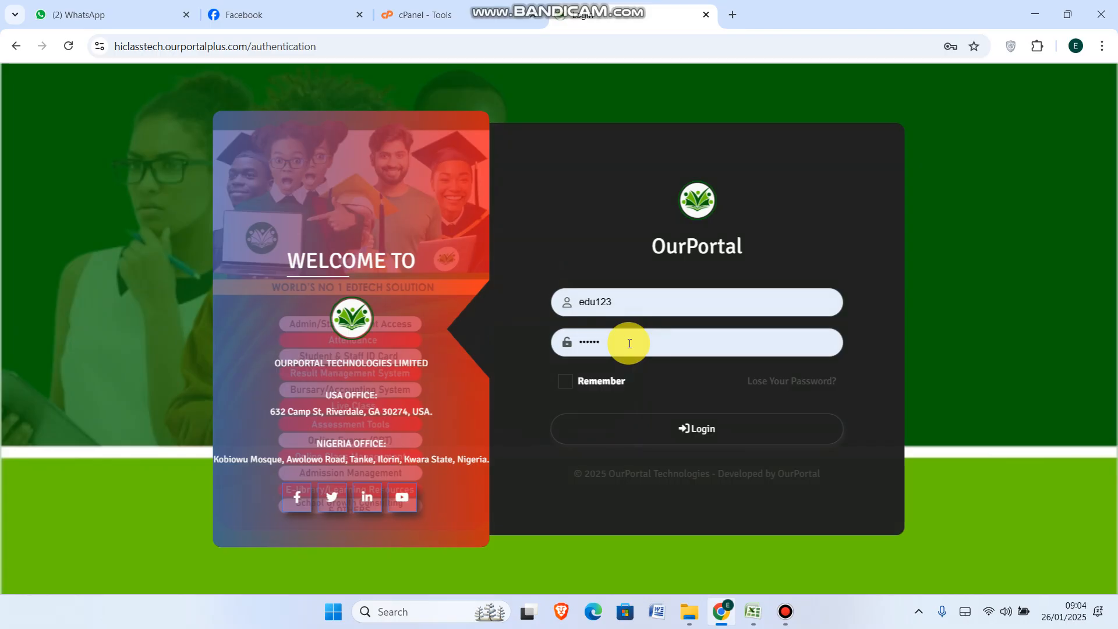
pyautogui.click(644, 300)
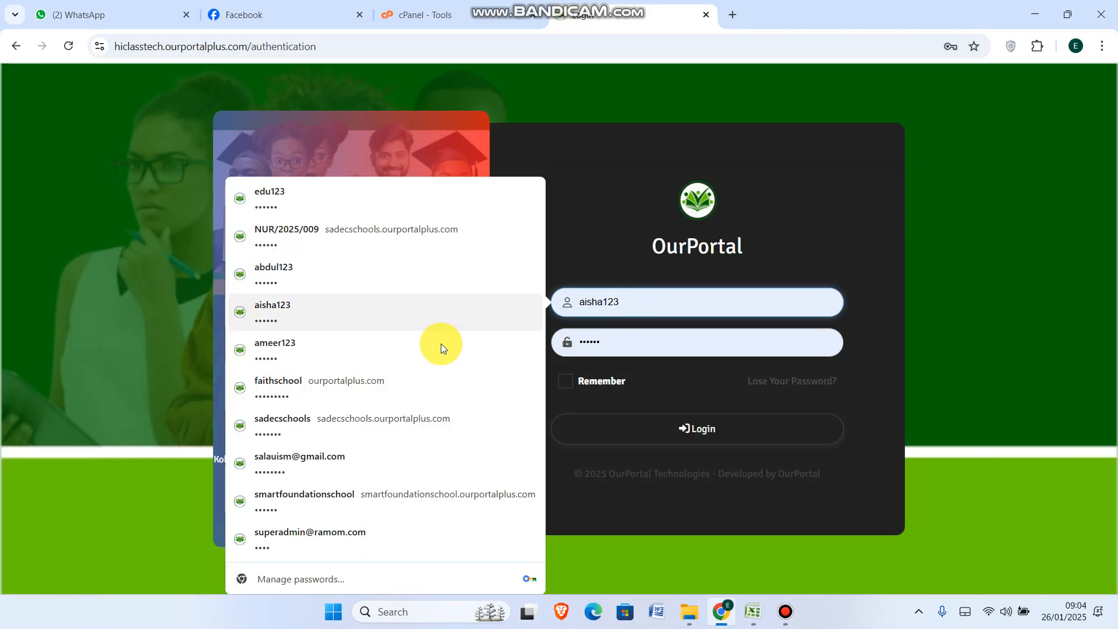
pyautogui.click(289, 267)
pyautogui.click(654, 433)
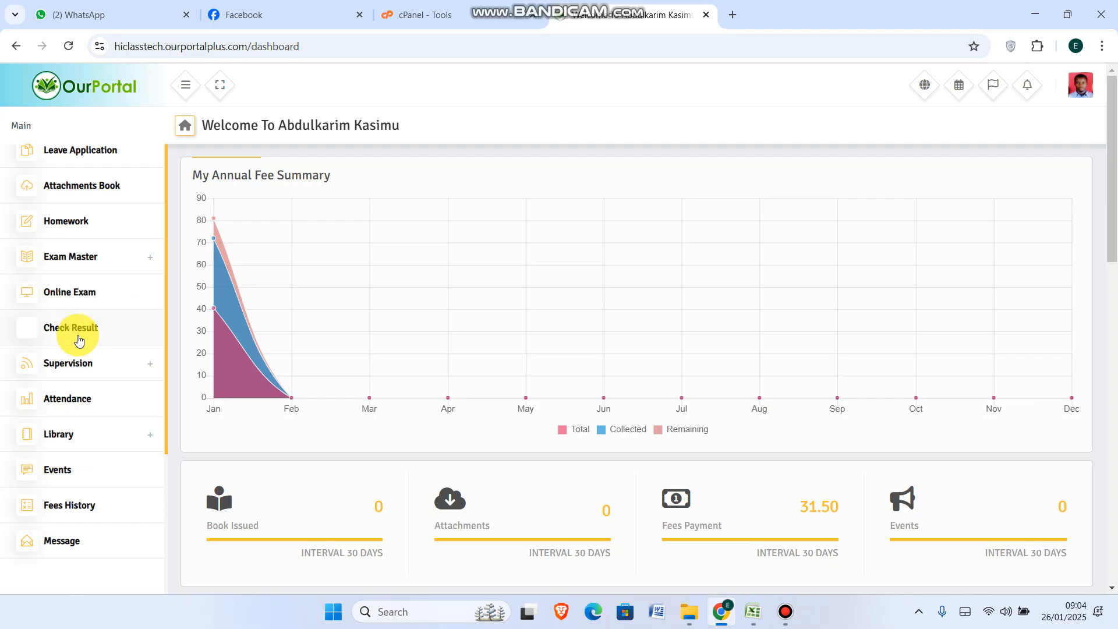
# - Open the student's online exam list and view the Welcome TEST result with its exam position and remark
pyautogui.click(82, 289)
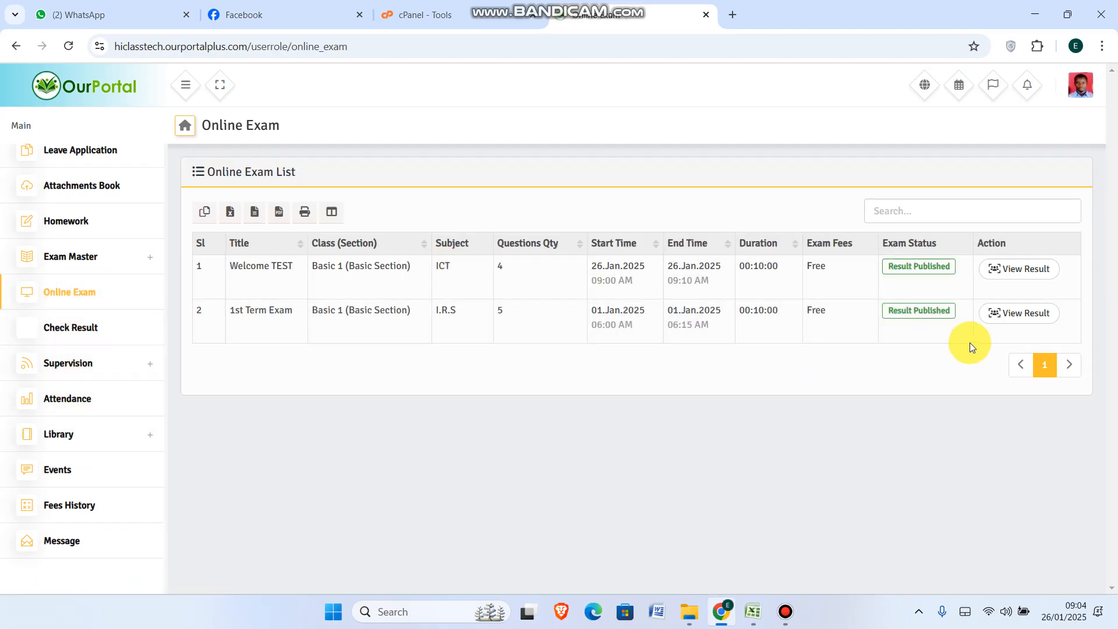
pyautogui.click(1016, 269)
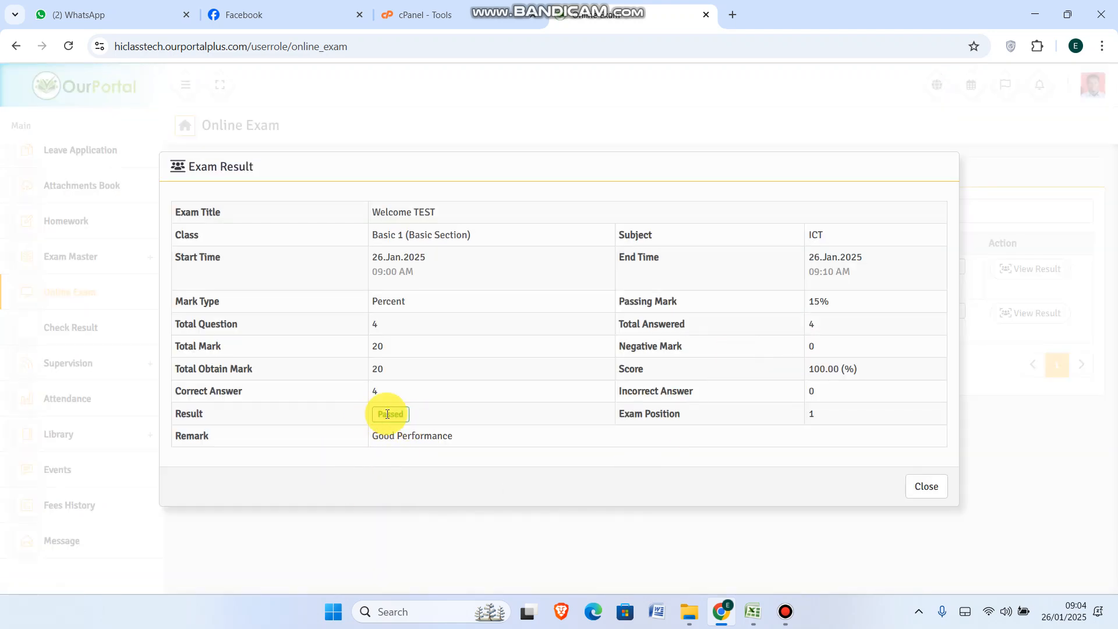